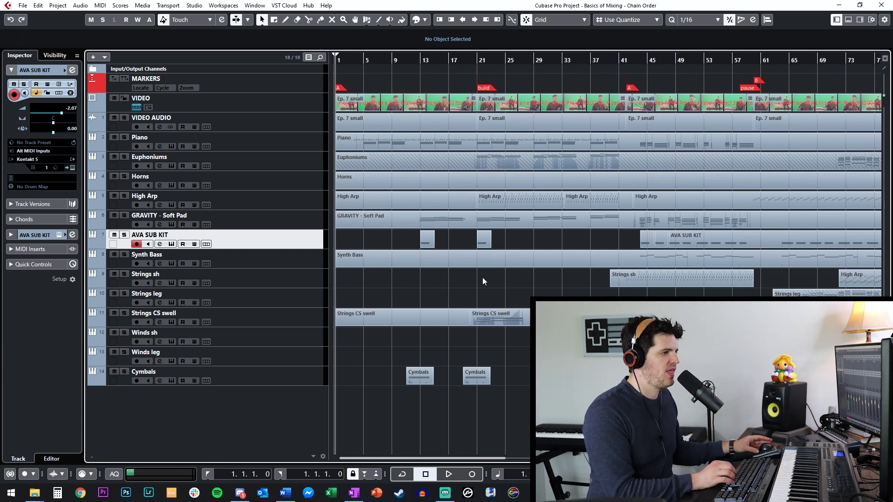
Step: Return to bar 1, fast-forward, then play the song and stop near bar 25
scroll(389, 286, "left", 4)
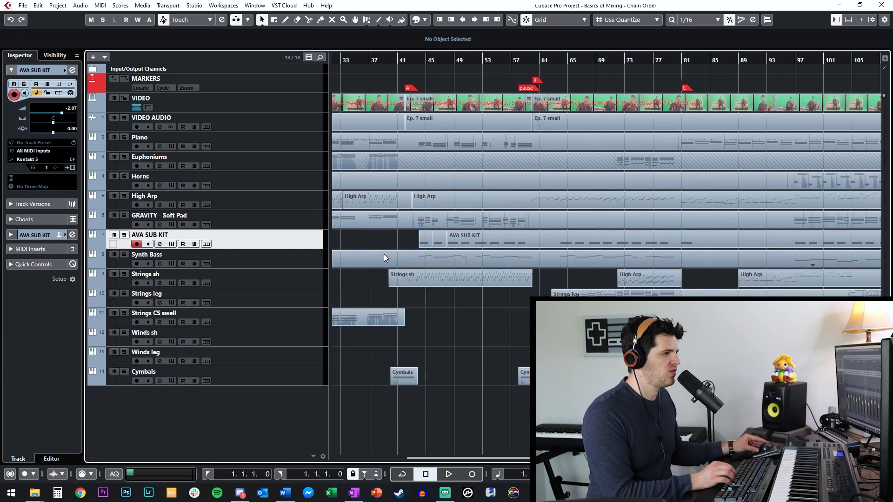
key("KP_Add")
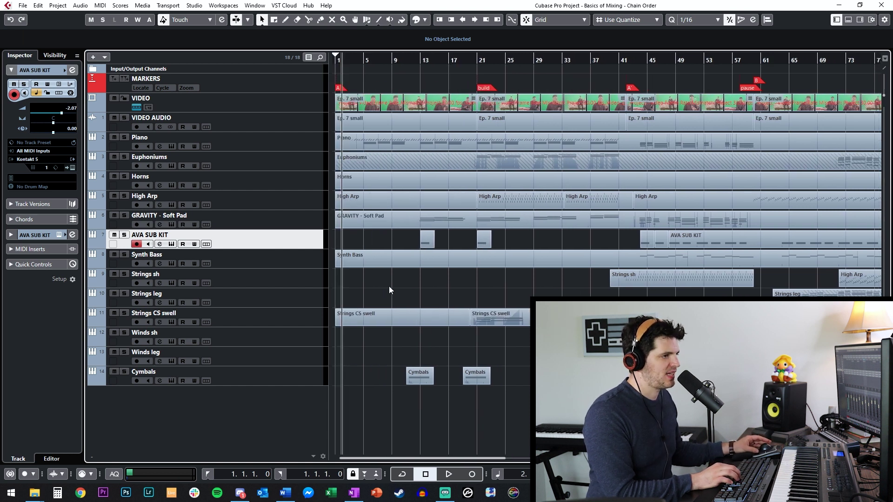
key("space")
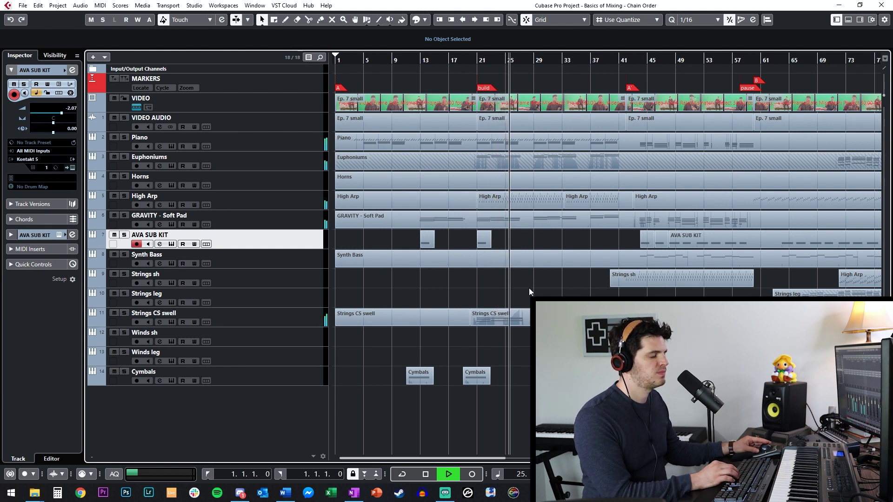
key("space")
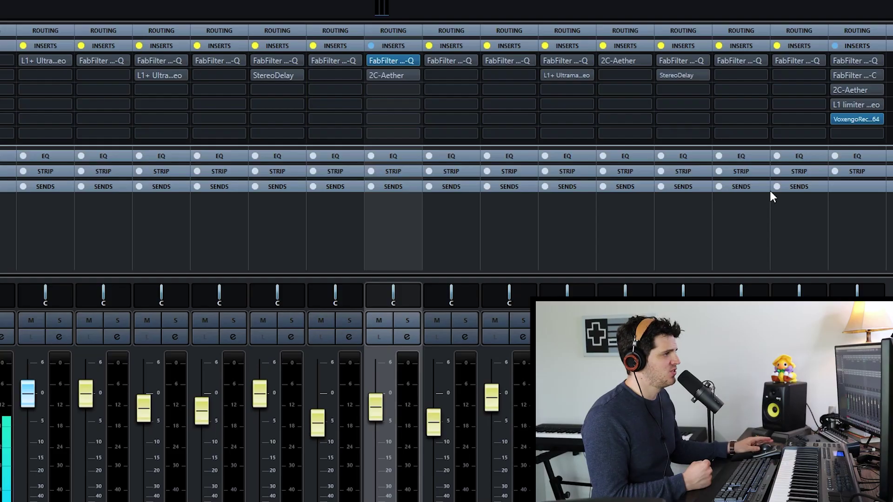
mouse_move(839, 61)
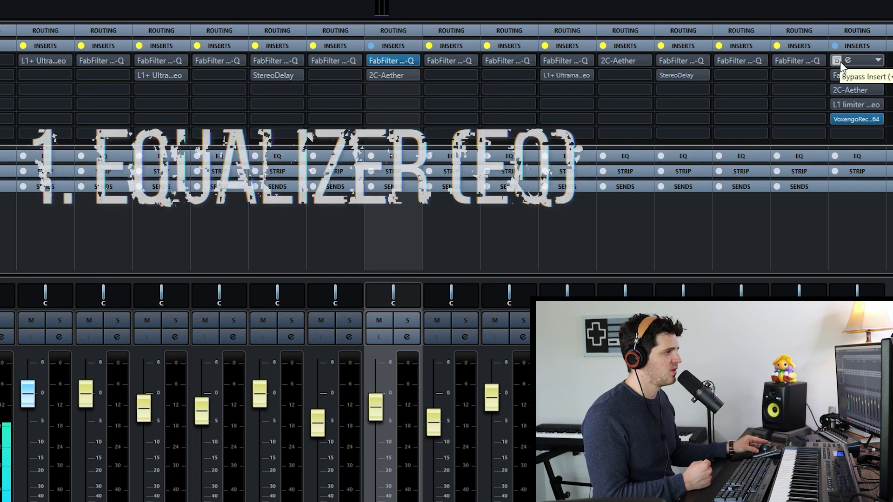
left_click(856, 60)
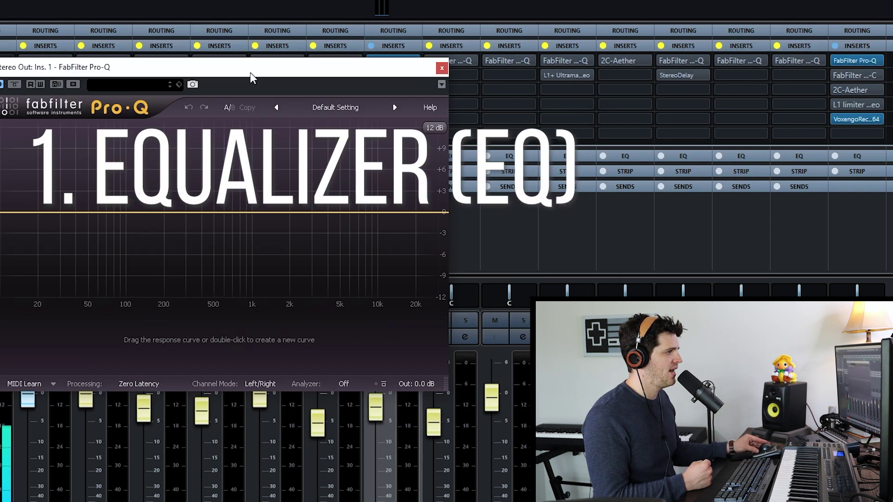
left_click_drag(251, 77, 250, 76)
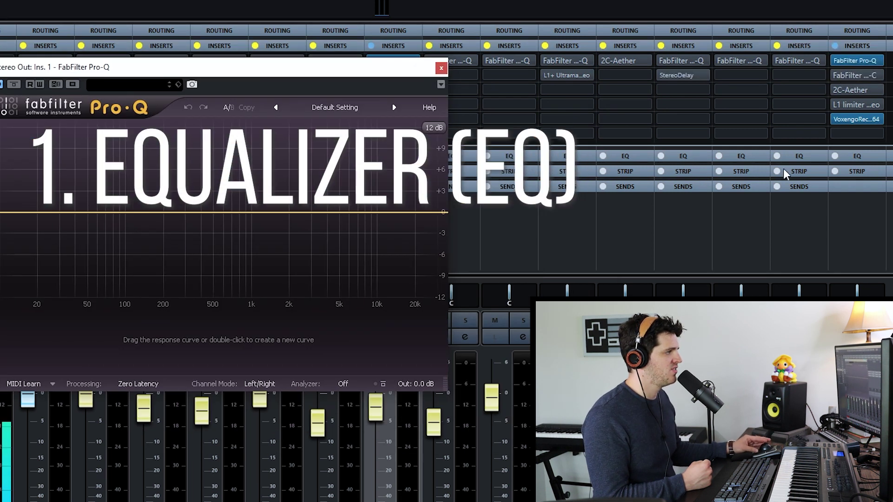
left_click(863, 75)
left_click_drag(454, 44, 409, 74)
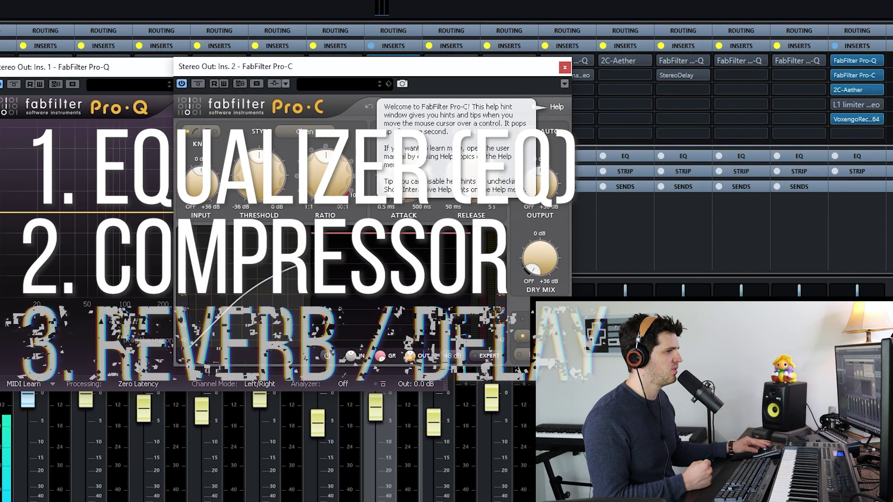
left_click(847, 89)
left_click_drag(516, 103, 368, 79)
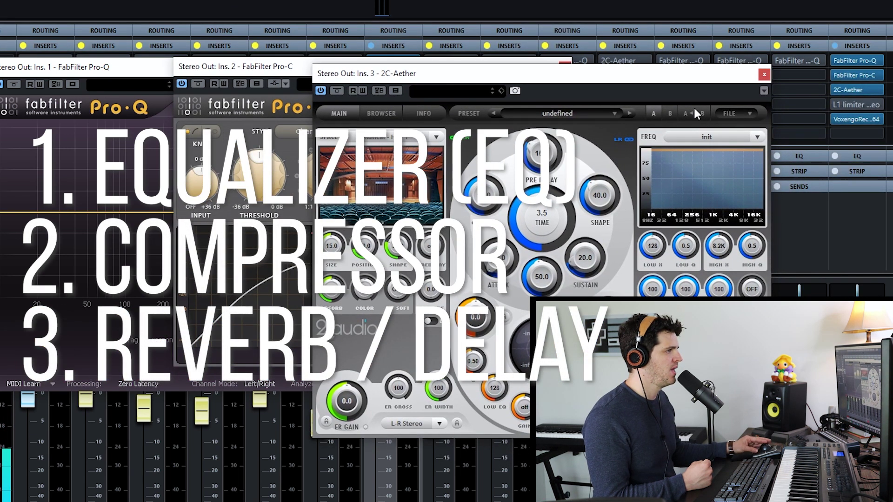
left_click(855, 107)
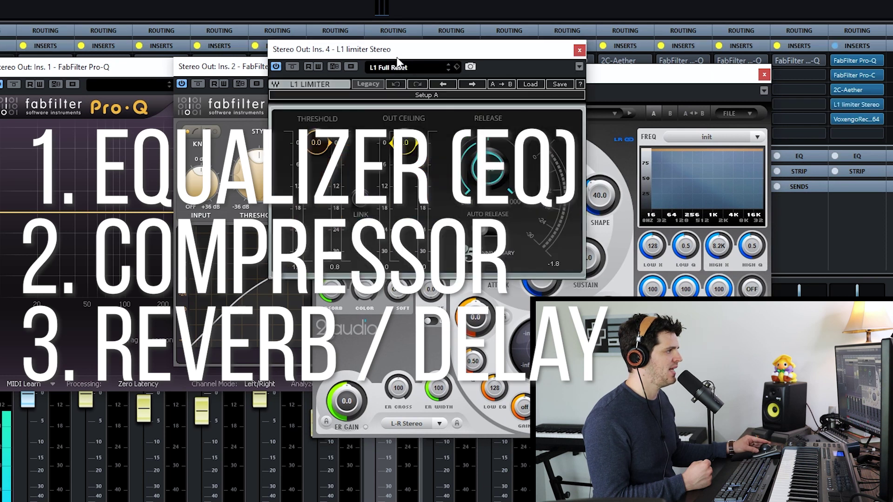
left_click_drag(397, 58, 521, 177)
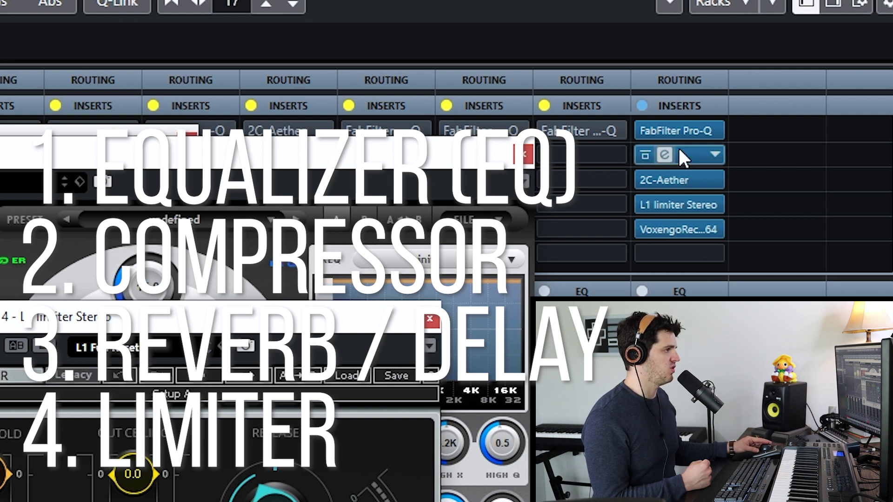
left_click(430, 319)
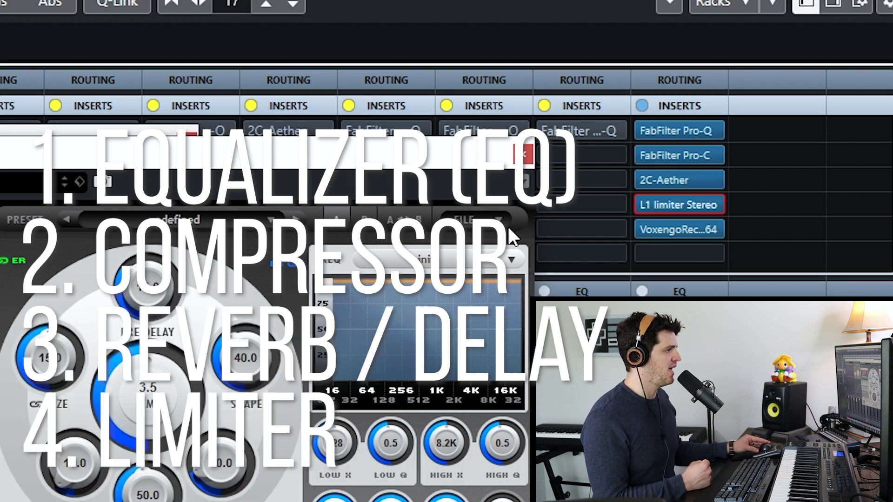
left_click(524, 154)
left_click(194, 148)
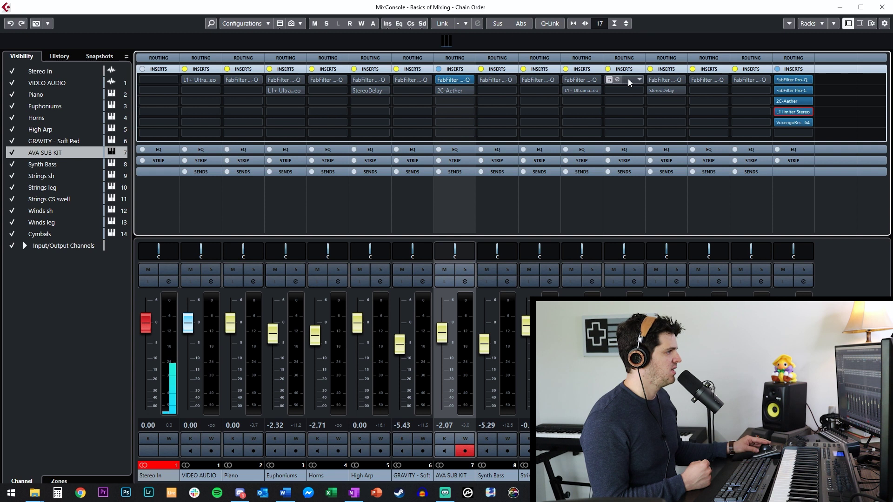
left_click_drag(628, 83, 630, 84)
left_click(726, 90)
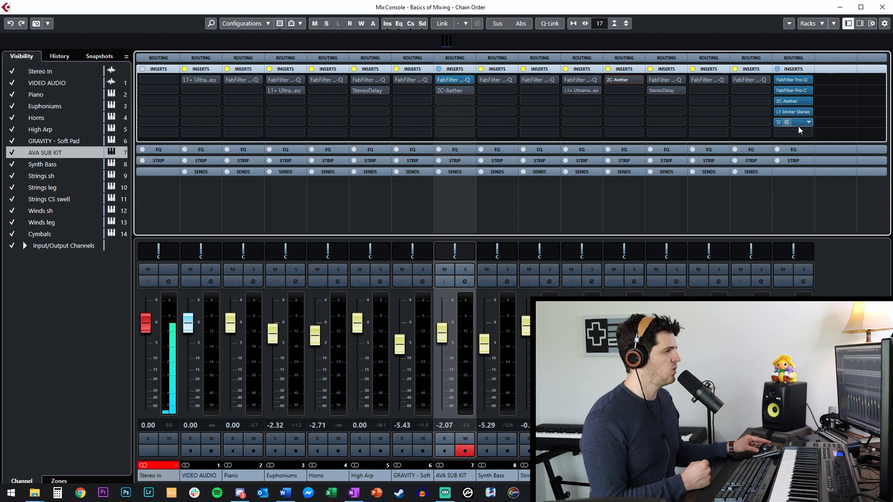
left_click(799, 123)
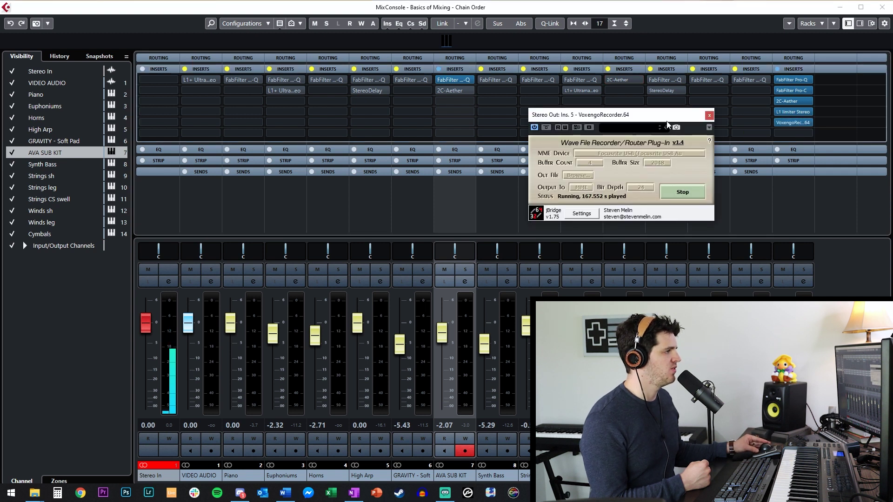
left_click_drag(666, 121, 642, 119)
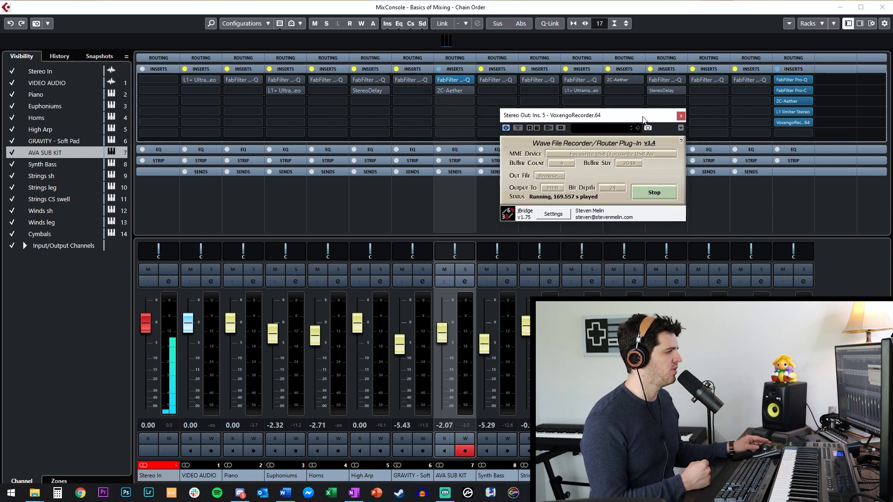
left_click(682, 118)
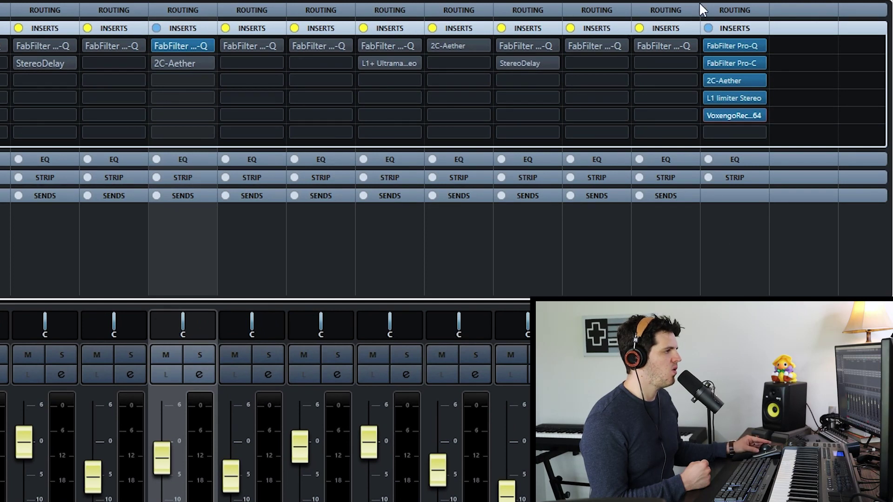
Step: Set the Stereo Out L1 limiter's output ceiling to -0.1
double_click(739, 99)
left_click_drag(472, 177, 510, 73)
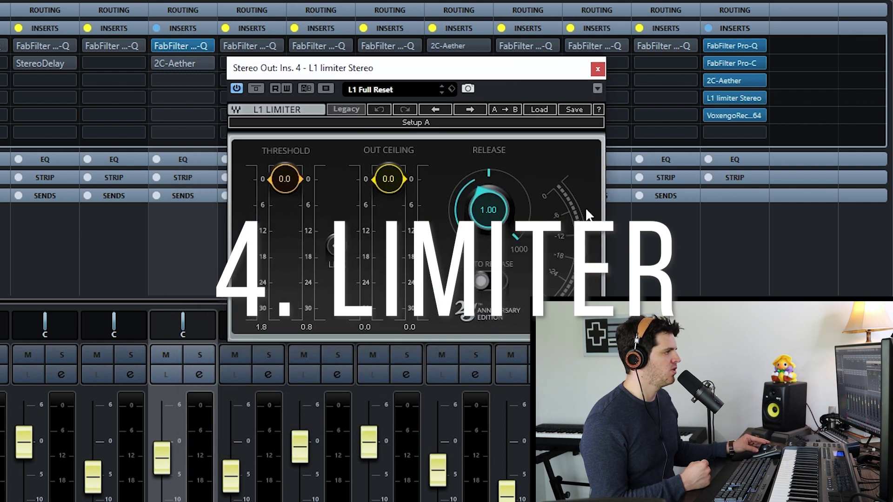
left_click_drag(466, 75, 548, 88)
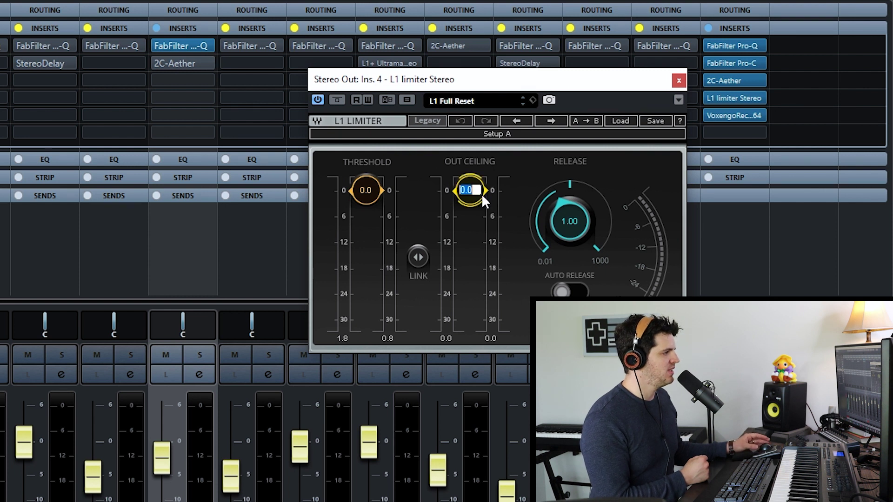
type("-.1")
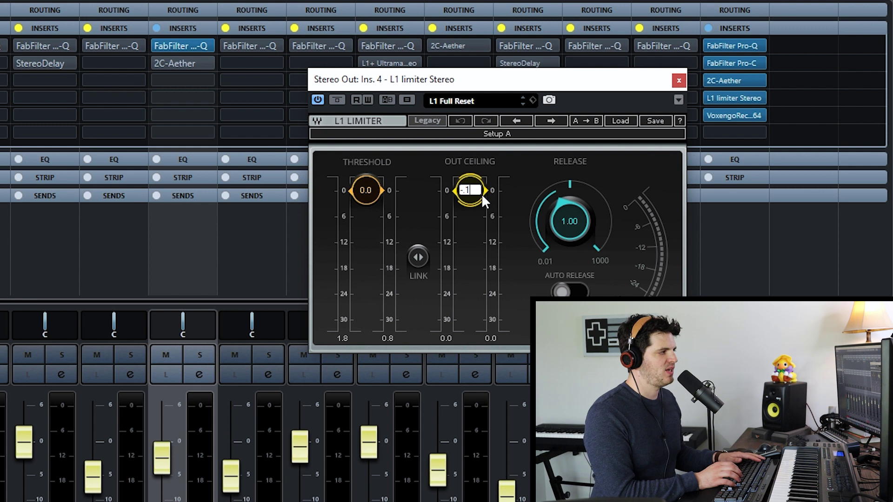
key("Return")
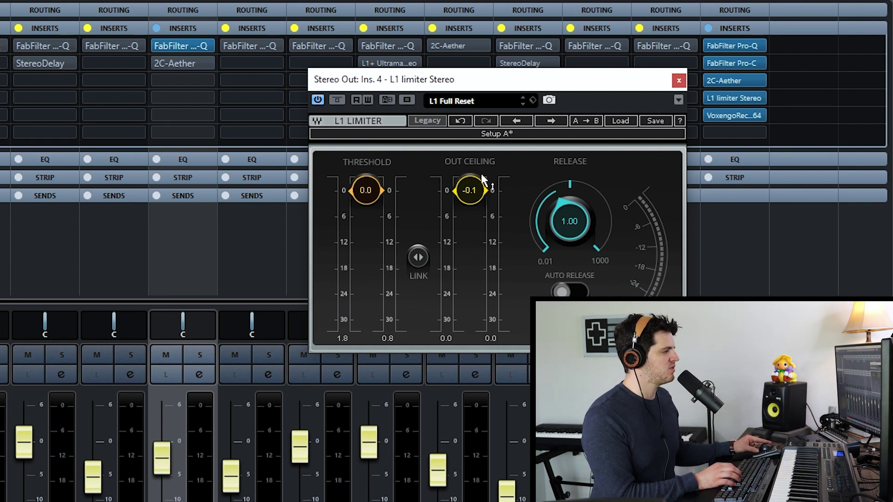
left_click_drag(506, 88, 411, 89)
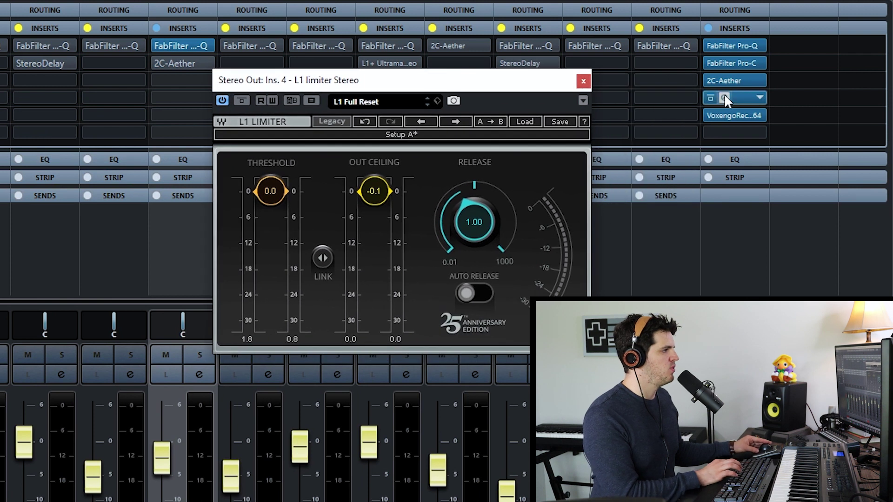
Step: Bypass the Stereo Out Pro-Q, Pro-C and 2C-Aether inserts, then start playback
left_click(710, 80)
left_click(710, 63)
left_click(710, 46)
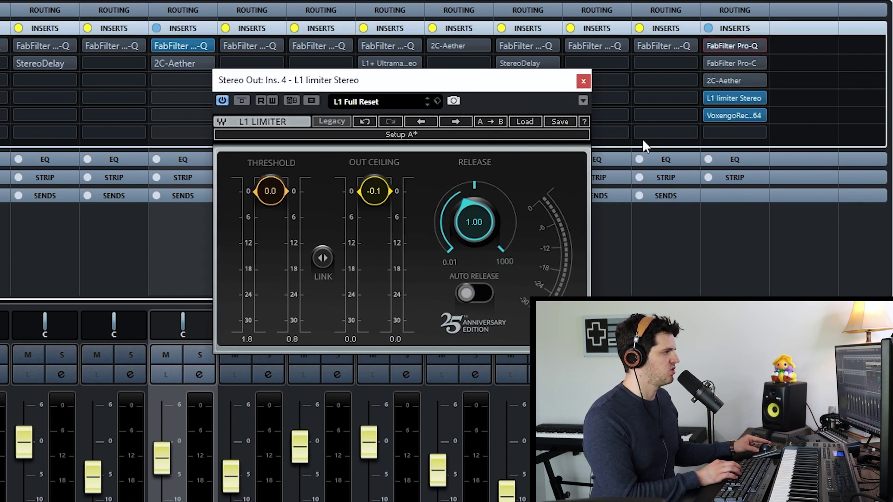
left_click_drag(454, 89, 497, 84)
key("space")
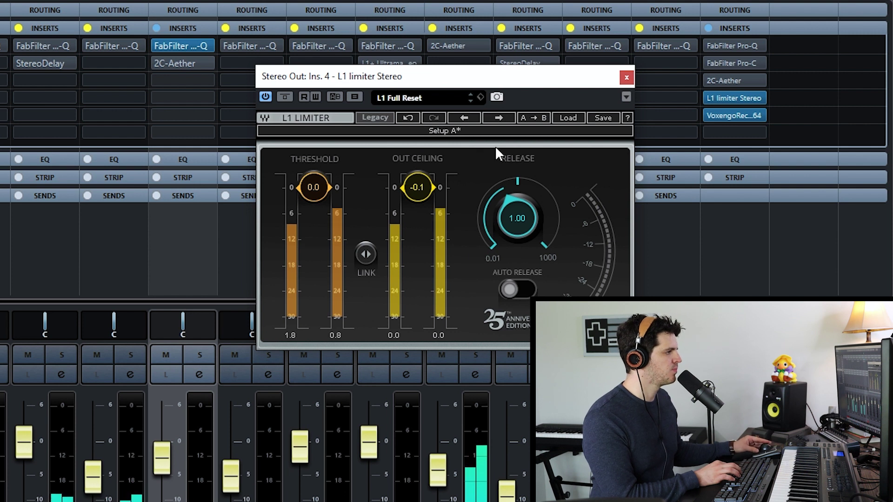
Step: Play and stop the song to hear the limiter on its own
key("space")
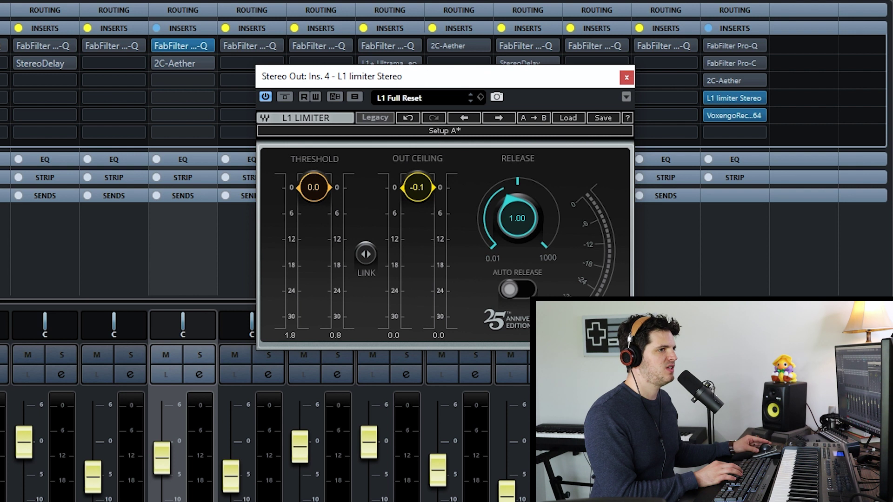
key("space")
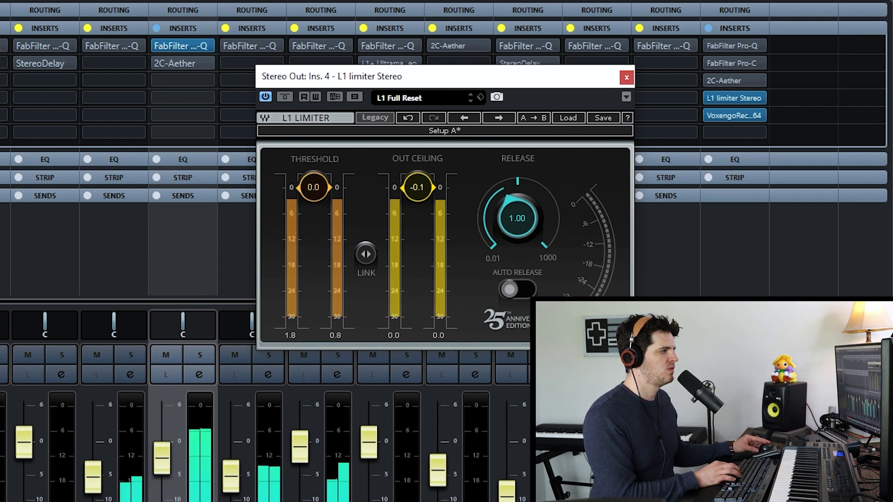
key("space")
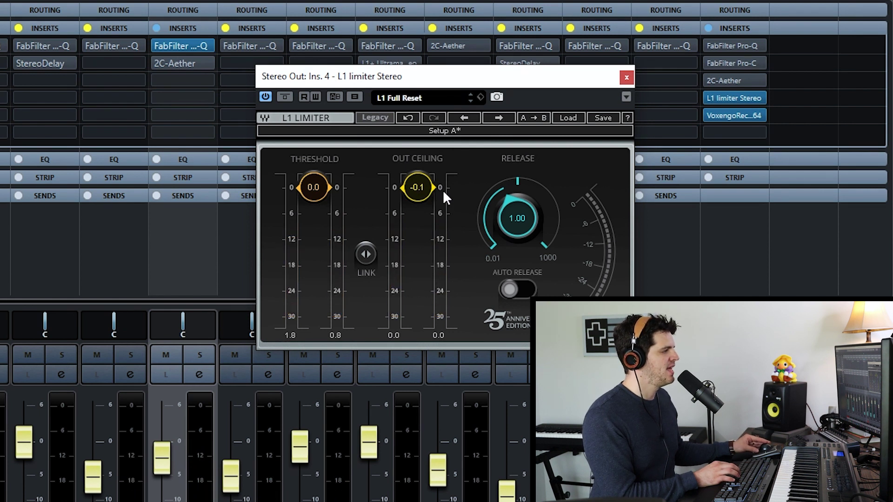
Step: Drop the L1 out ceiling to -16.3 to hear limiting, restore -0.1, and close the limiter
left_click_drag(417, 187, 417, 257)
key("space")
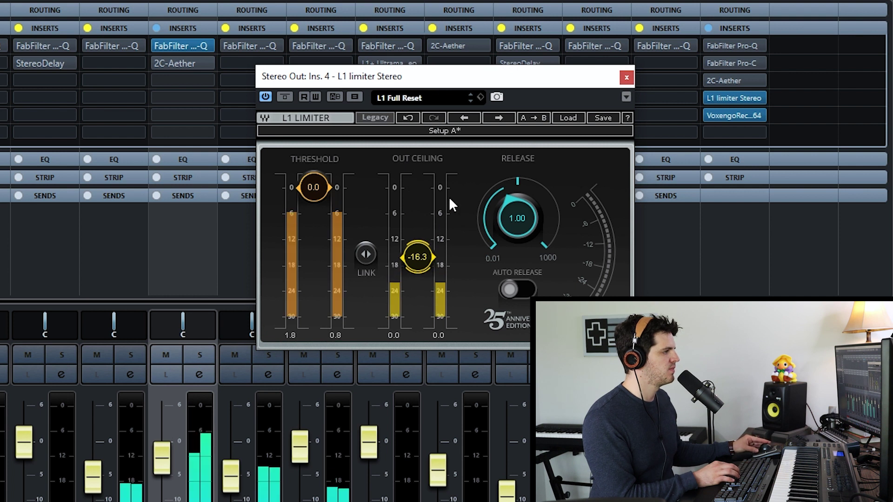
key("space")
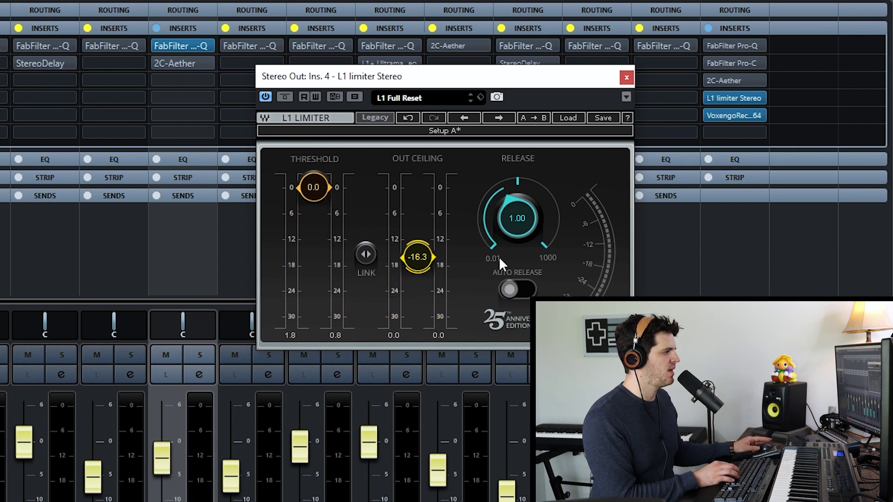
left_click_drag(417, 257, 417, 187)
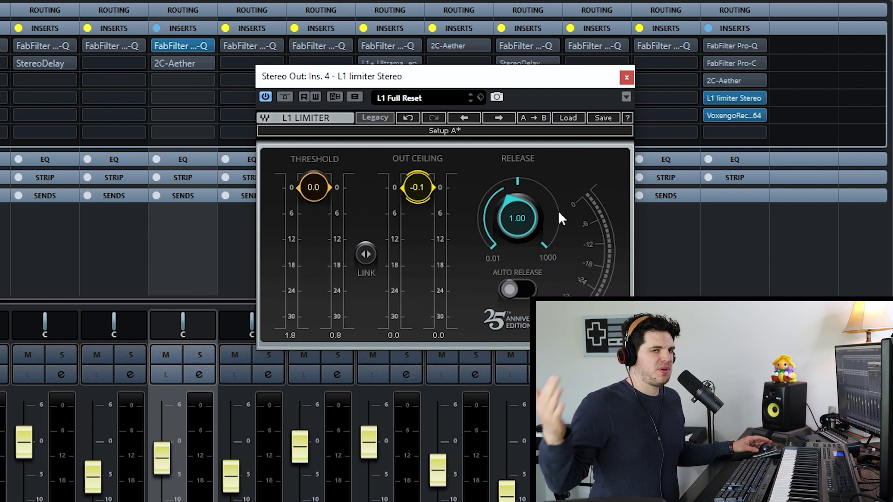
left_click(626, 78)
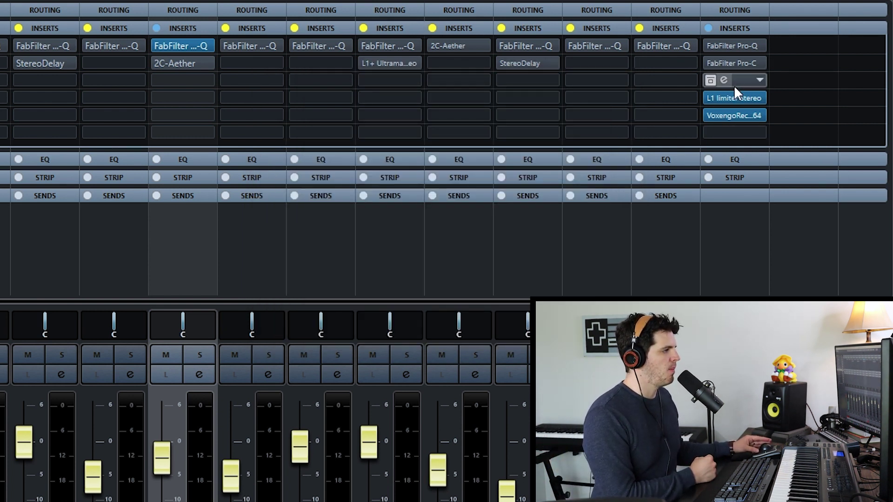
Step: Insert 2C-Aether in Stereo Out's third slot and move its editor out of the way
left_click(713, 79)
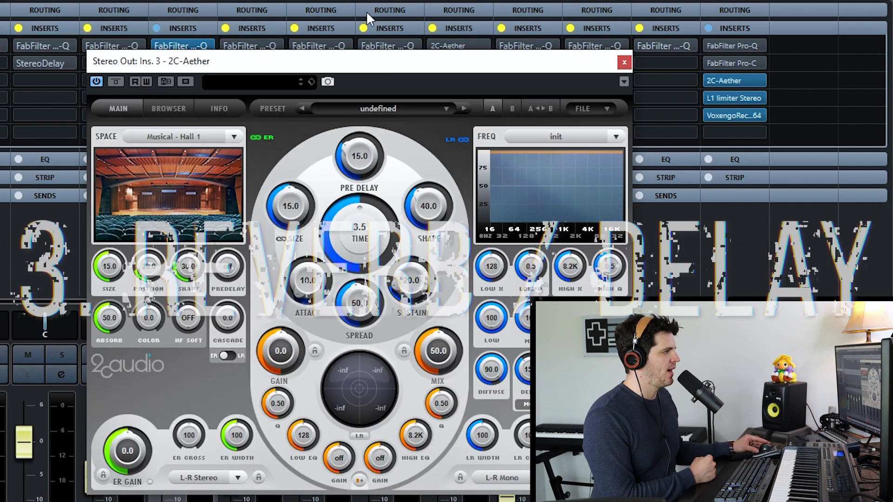
left_click_drag(360, 68, 364, 1)
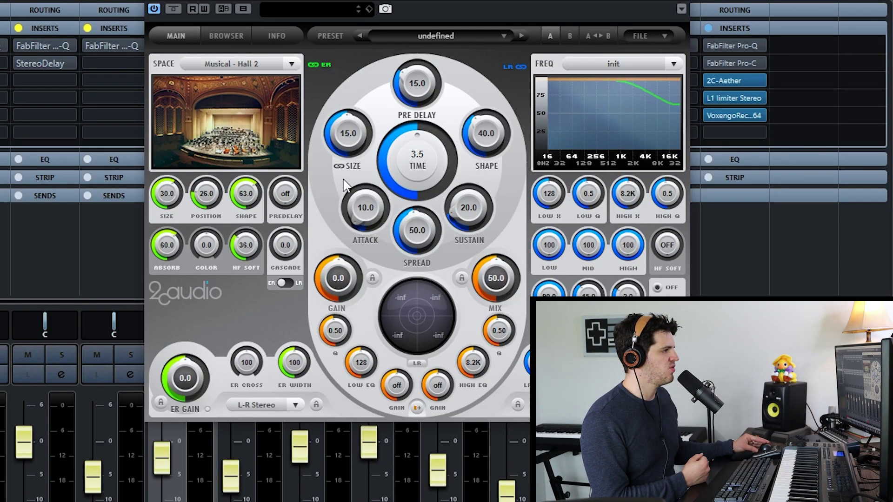
Step: Set the Stereo Out 2C-Aether MIX to exactly 20.0 and start playback to hear it
left_click_drag(489, 288, 477, 307)
left_click_drag(486, 4, 386, 0)
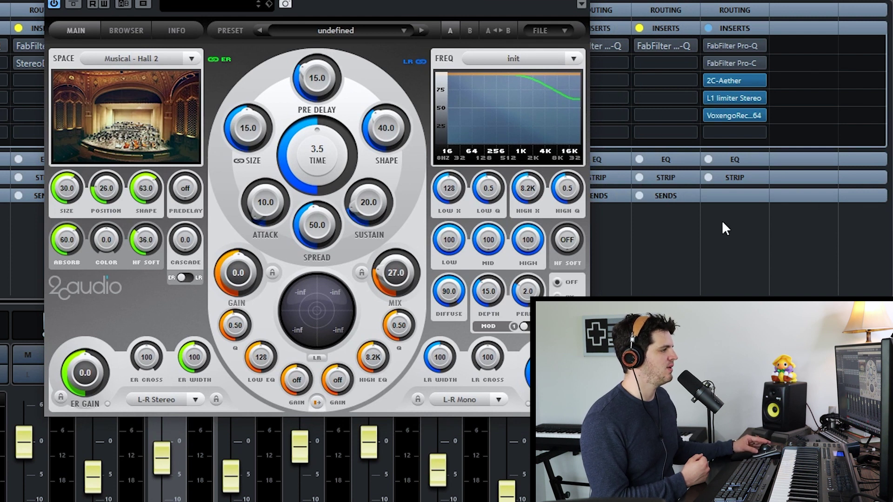
left_click_drag(410, 282, 404, 280)
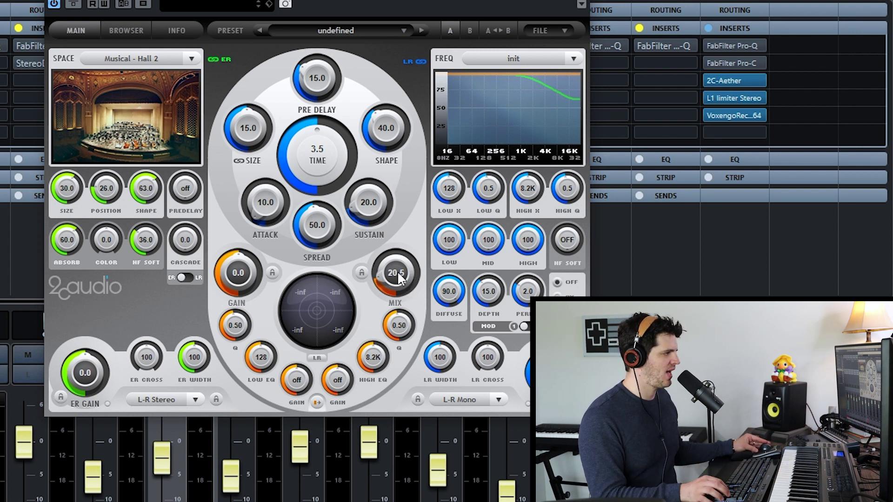
double_click(397, 270)
type("20")
key("Return")
key("space")
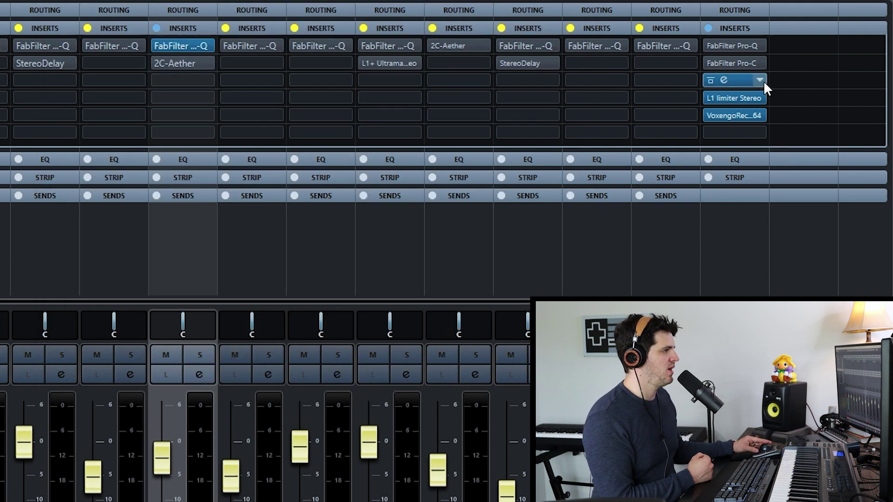
Step: Clear Stereo Out slot 3 to No Effect and add a stereo 2C-Aether FX track named REVERB
left_click(764, 80)
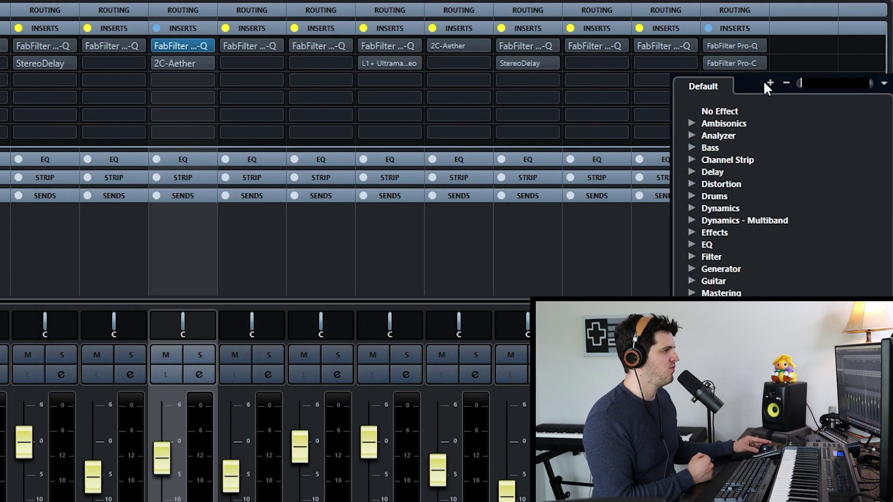
left_click(733, 111)
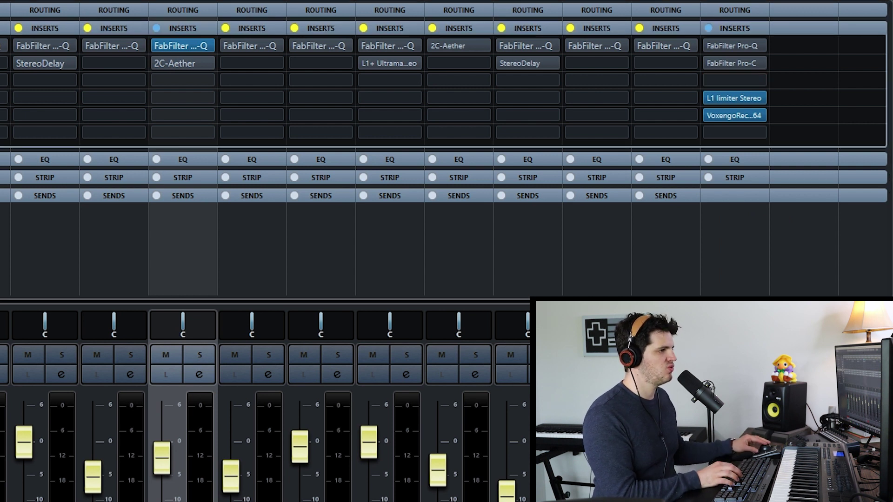
key("ctrl+t")
left_click_drag(68, 68, 269, 34)
left_click(282, 139)
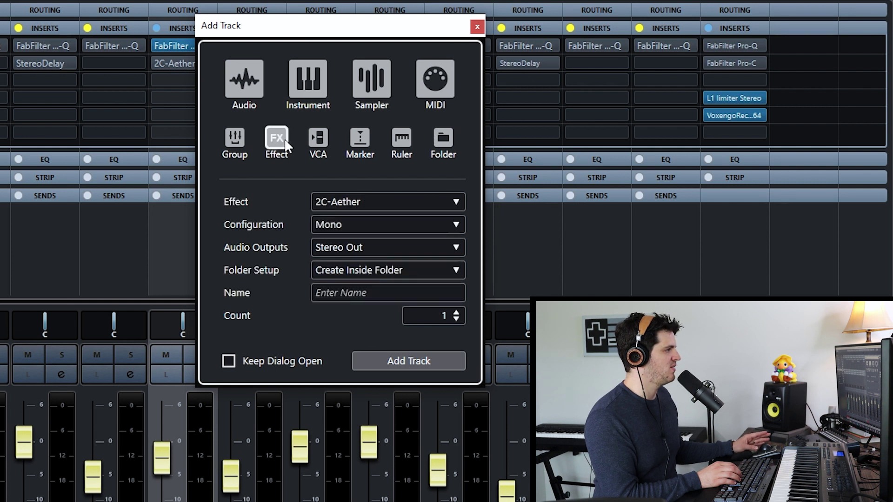
left_click(342, 222)
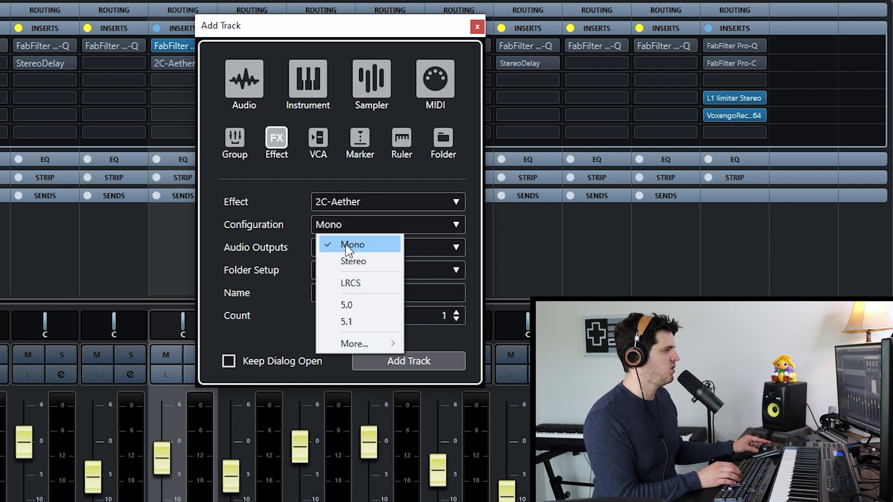
left_click(343, 260)
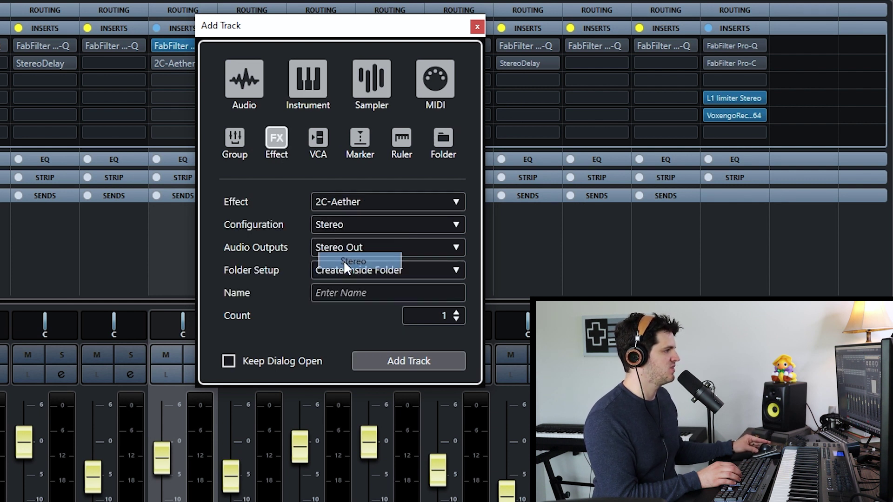
left_click(345, 286)
type("REVERB")
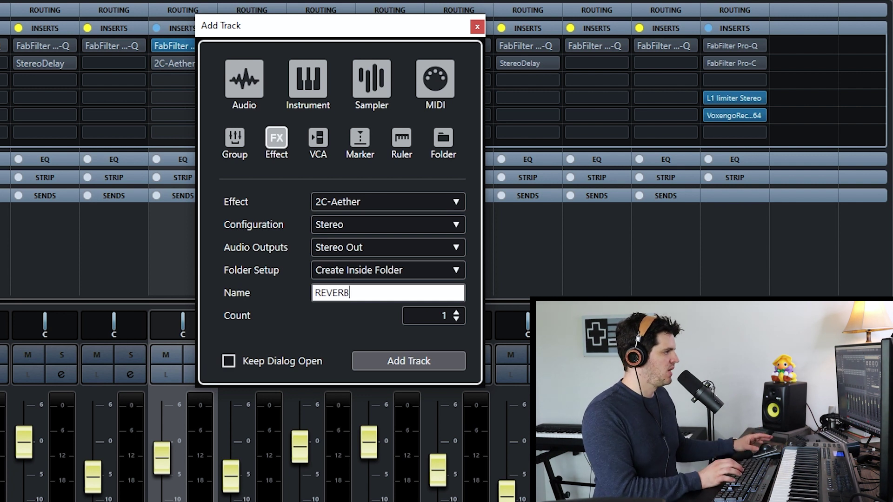
left_click(327, 342)
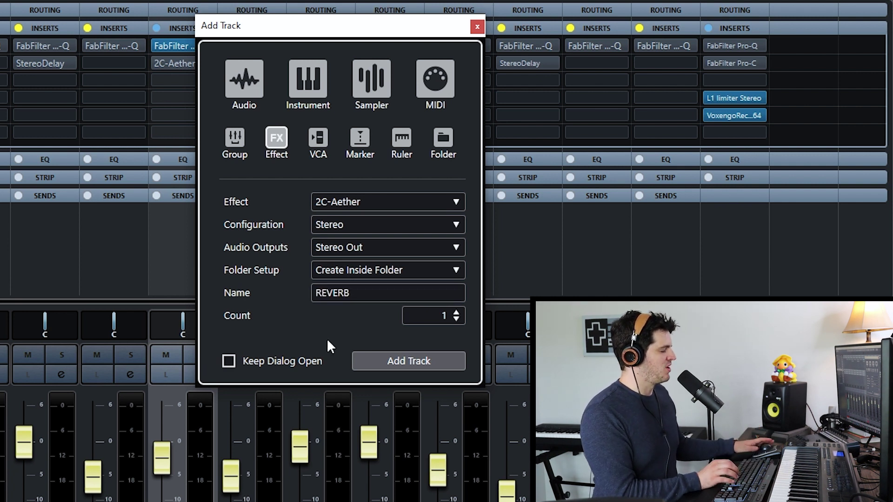
left_click(370, 362)
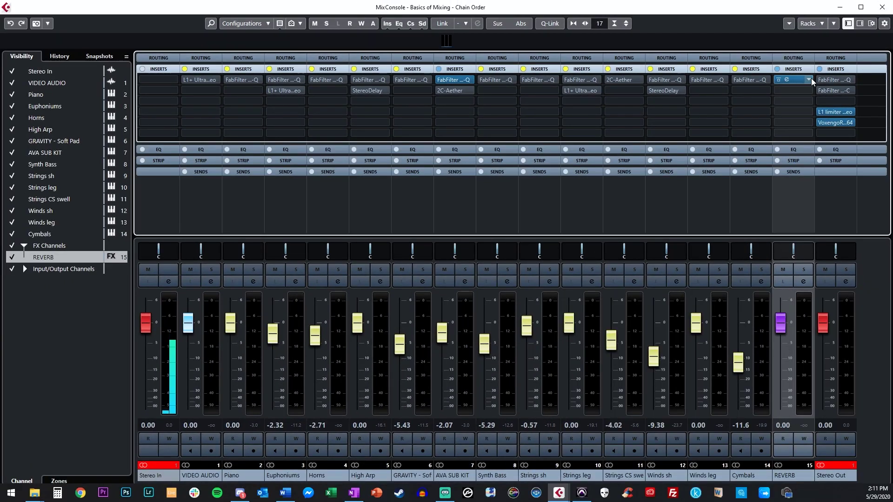
Step: With Q-Link, select Piano through Cymbals and route their outputs to FX - REVERB
left_click(789, 58)
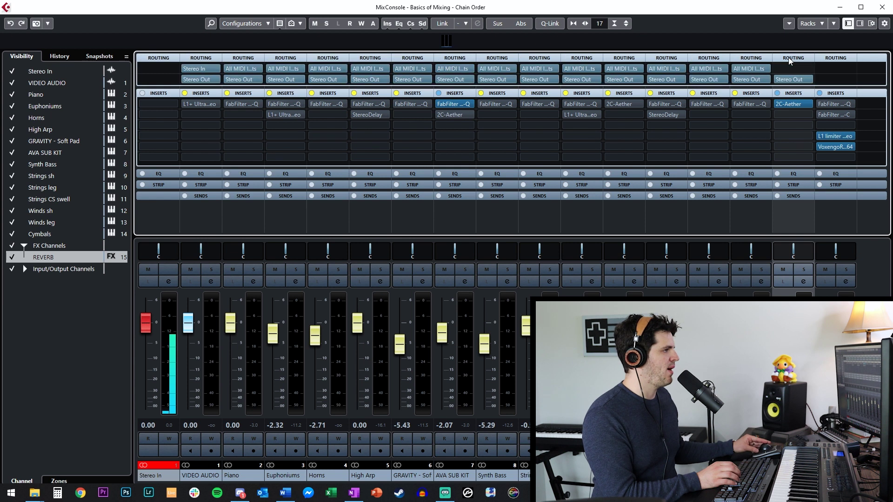
left_click(548, 25)
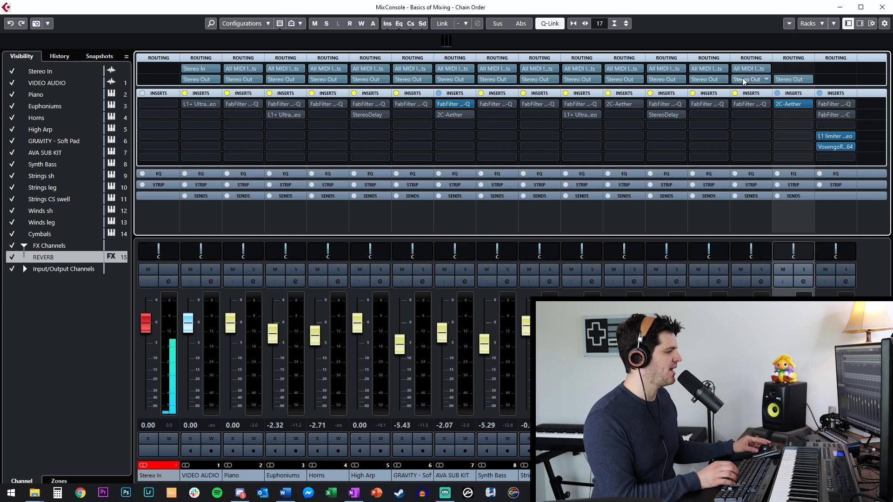
left_click(59, 98)
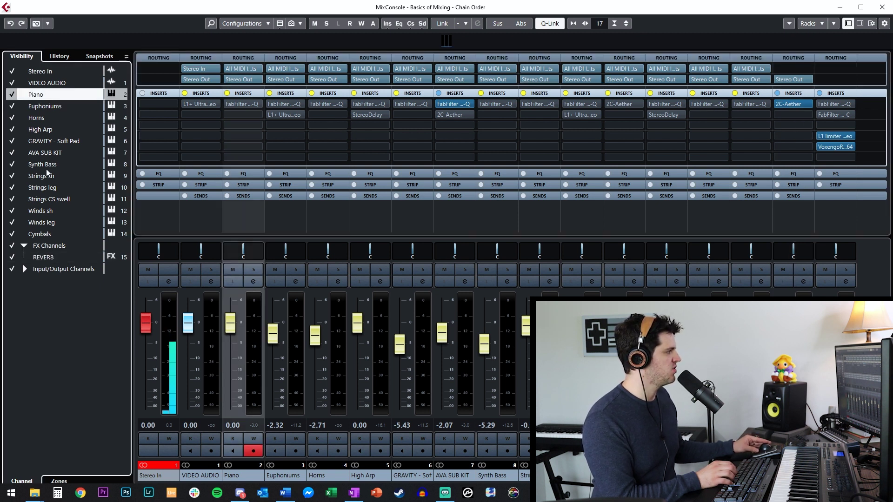
left_click(42, 234, "shift")
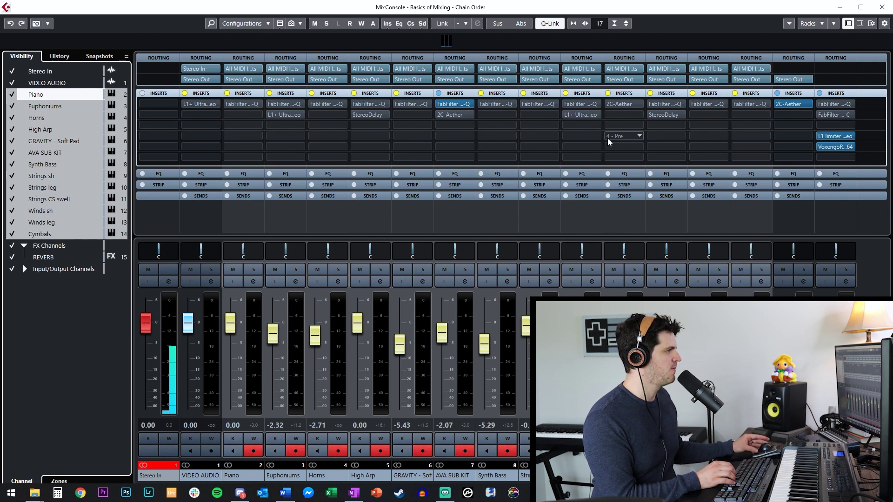
left_click(550, 27)
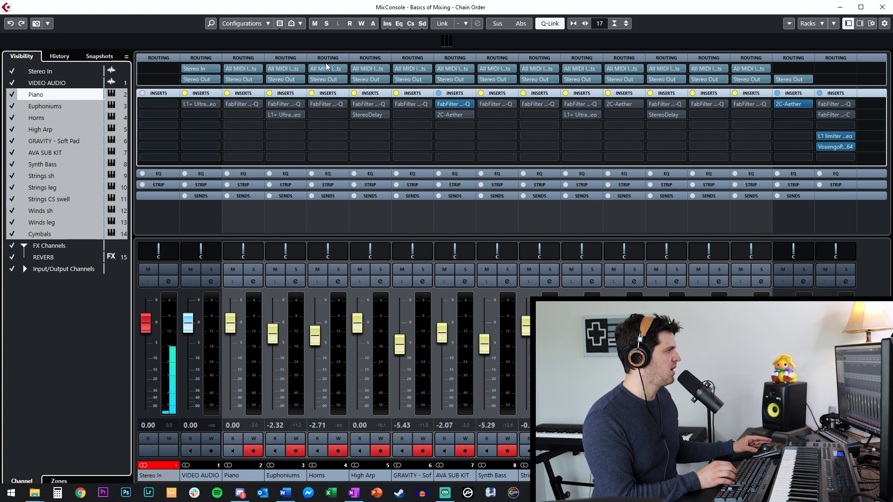
left_click(219, 79)
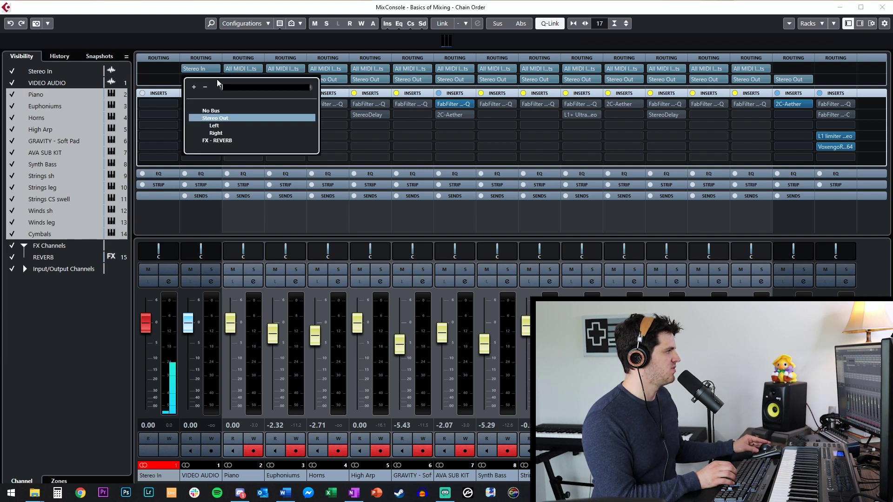
left_click(218, 140)
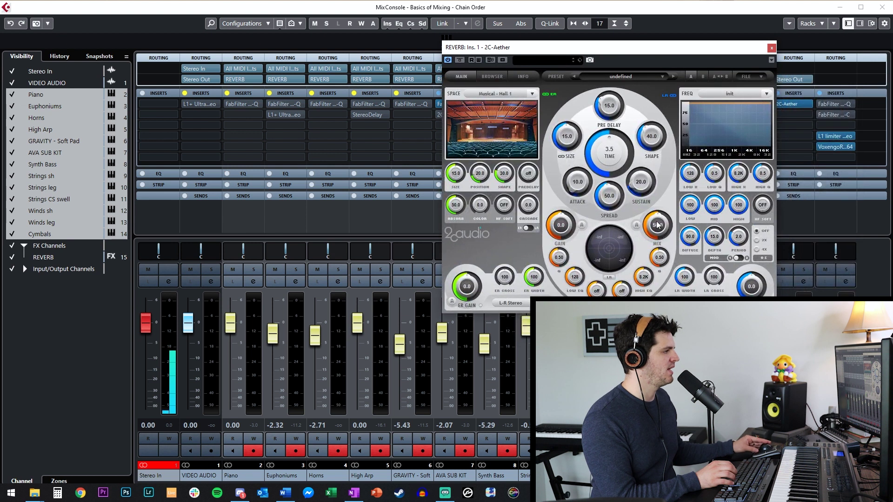
Step: Switch the REVERB 2C-Aether to Musical - Hall 2, close its editor, and start playback
left_click(505, 106)
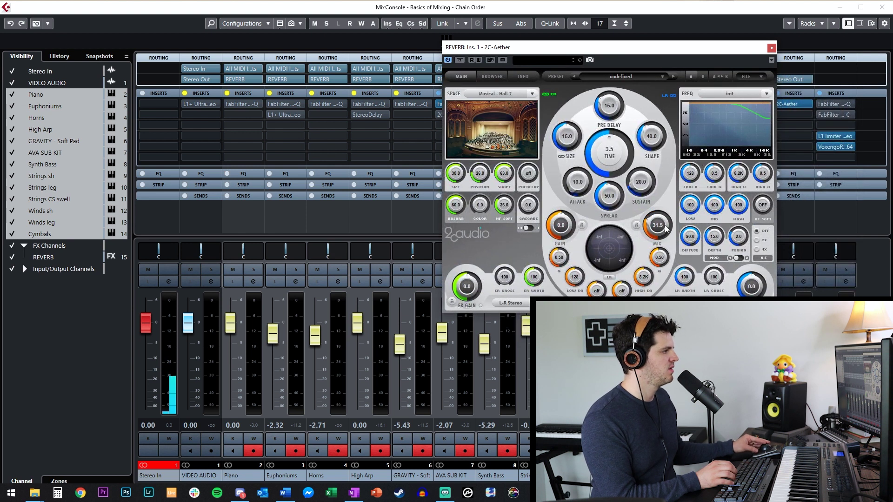
scroll(665, 227, "down", 6)
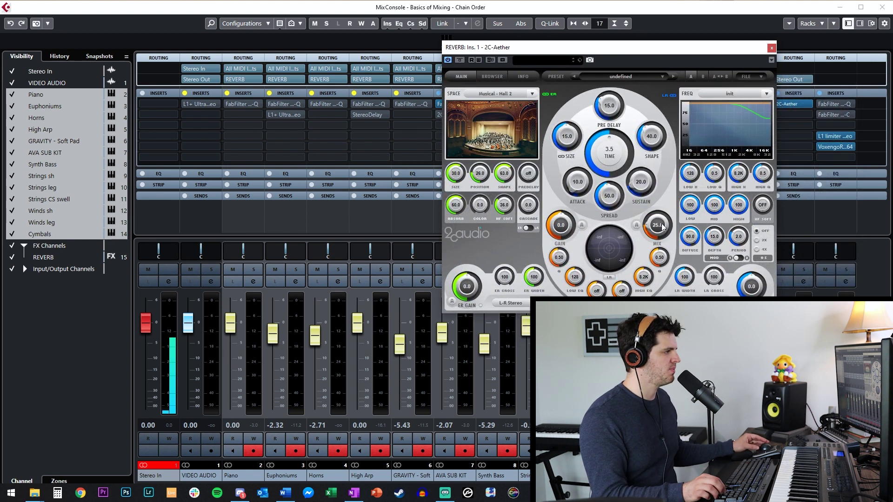
left_click(792, 104)
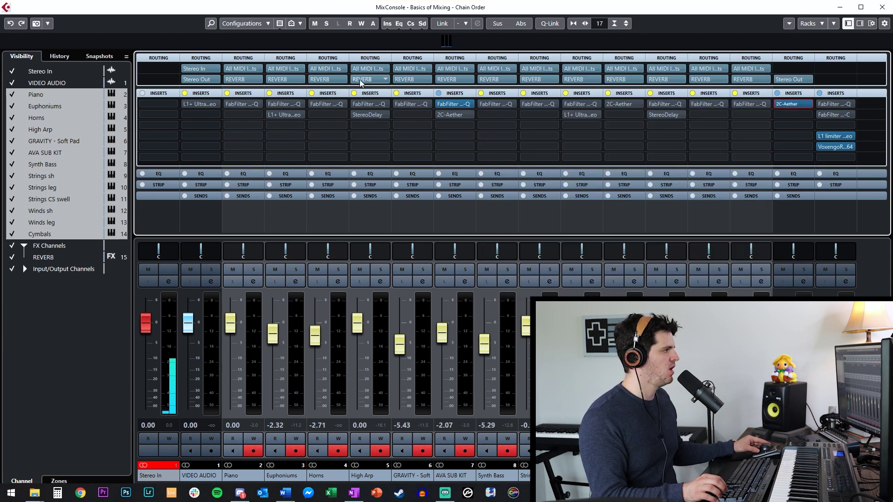
left_click(623, 493)
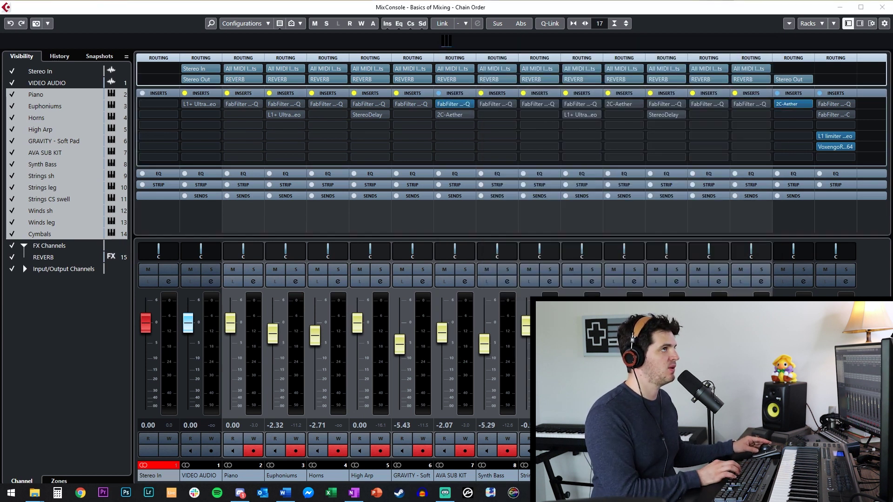
key("space")
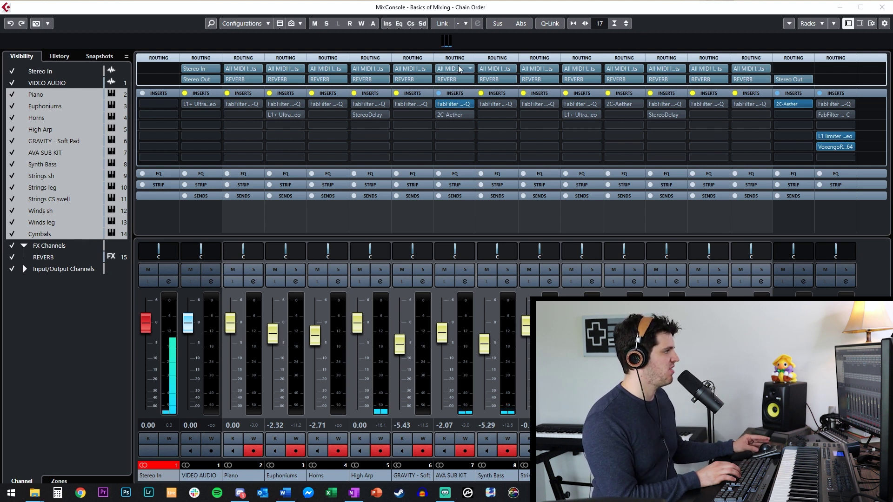
Step: With Q-Link on, route every channel's output back to Stereo Out, then turn Q-Link off
left_click(797, 106)
left_click(772, 48)
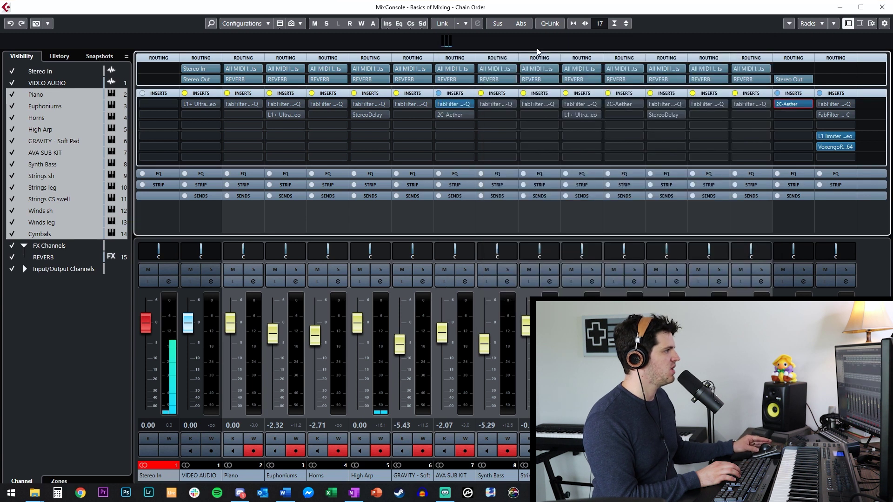
left_click(550, 23)
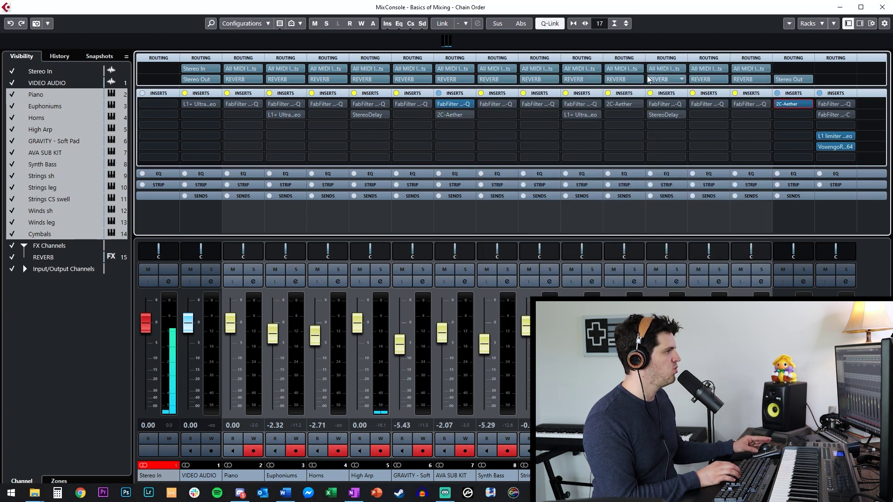
left_click(765, 80)
left_click(765, 118)
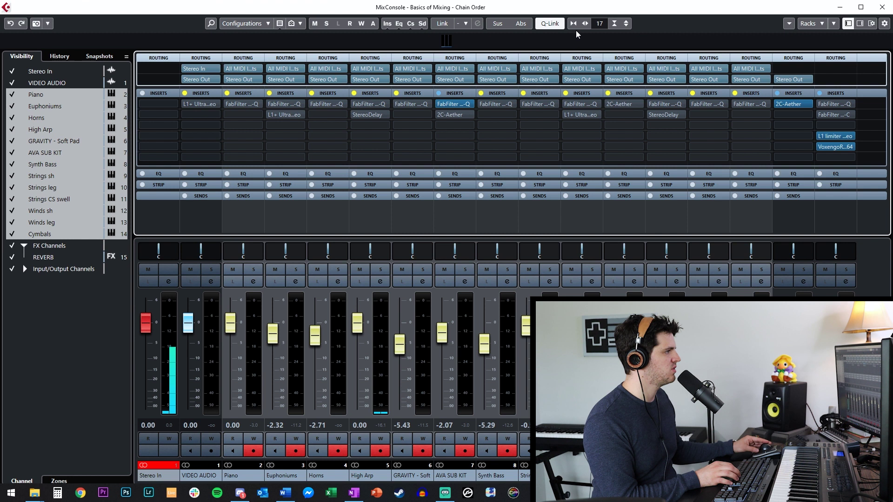
left_click(553, 23)
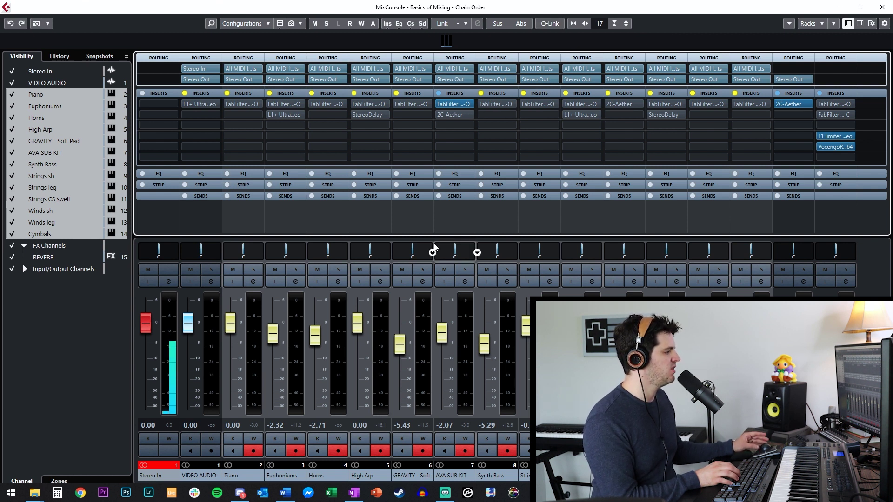
Step: Show the Sends rack and give VIDEO AUDIO a send to REVERB, adjusting its level
left_click(201, 196)
left_click(205, 209)
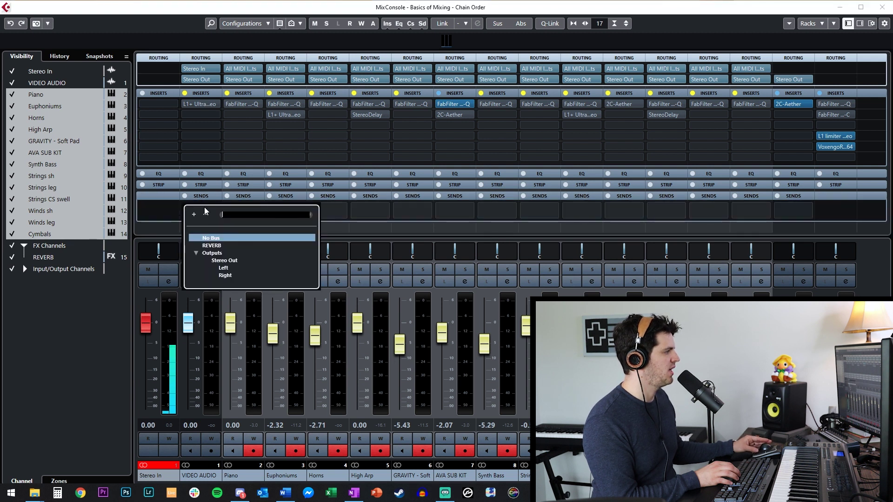
left_click(210, 246)
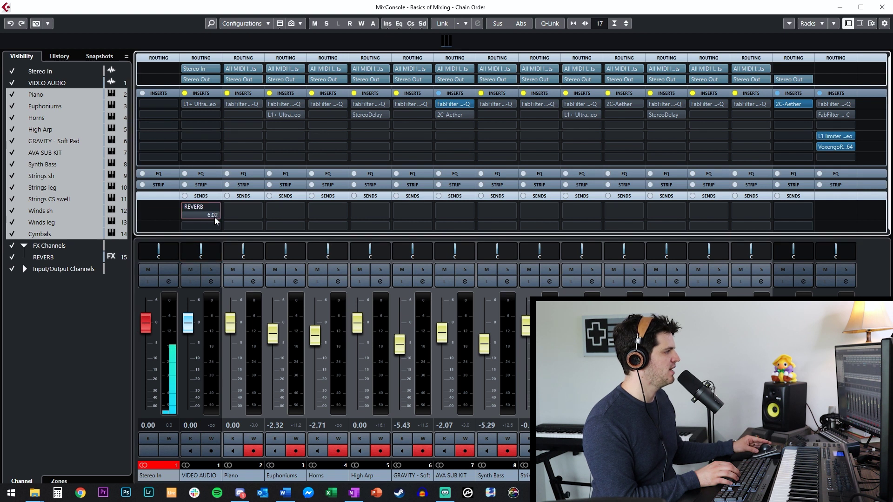
left_click_drag(214, 216, 193, 216)
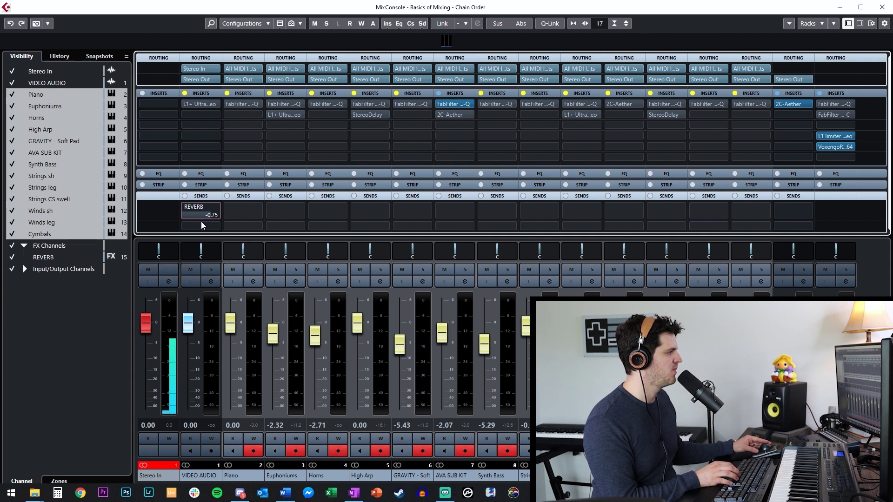
Step: Solo the Piano and add an enabled send to REVERB at 0.00
scroll(202, 225, "down", 1)
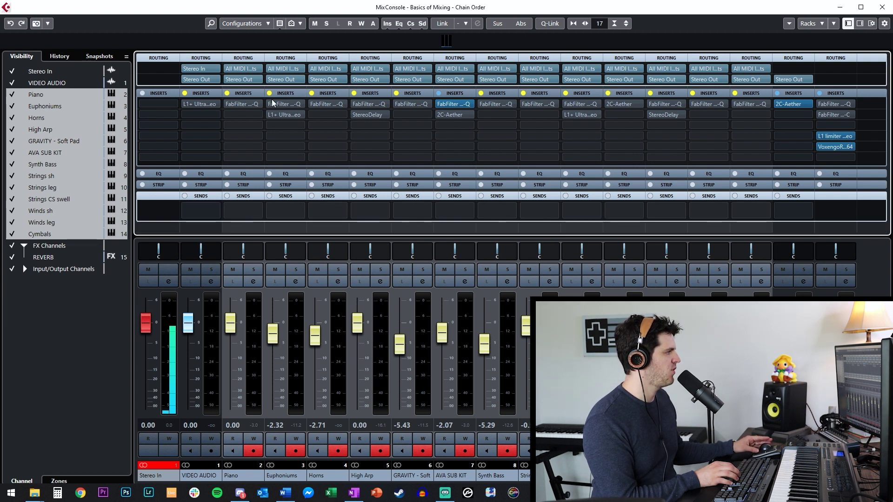
left_click(253, 269)
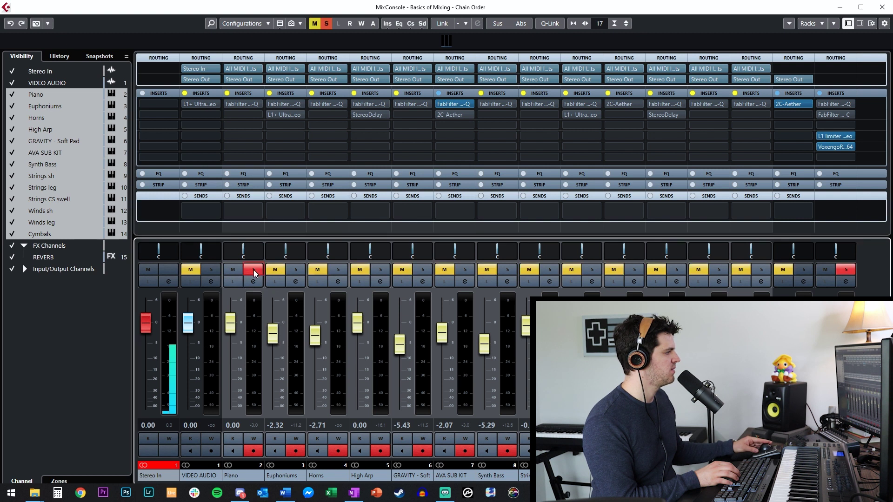
left_click(242, 209)
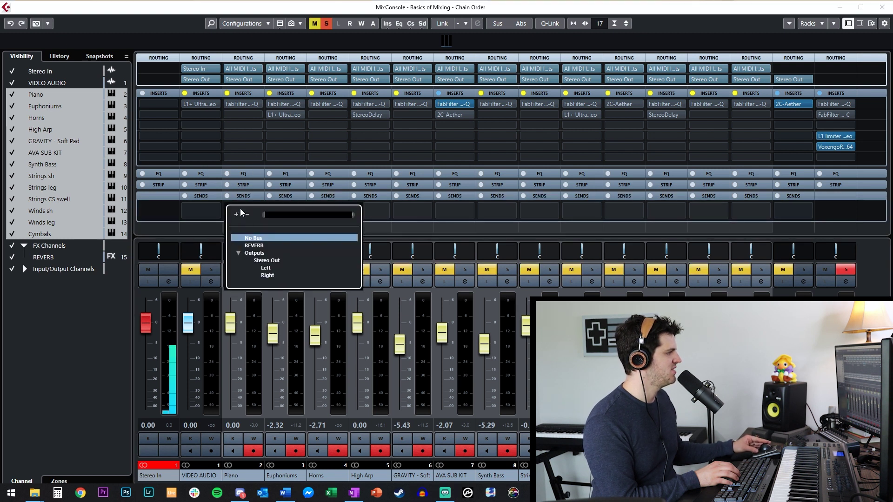
left_click(254, 245)
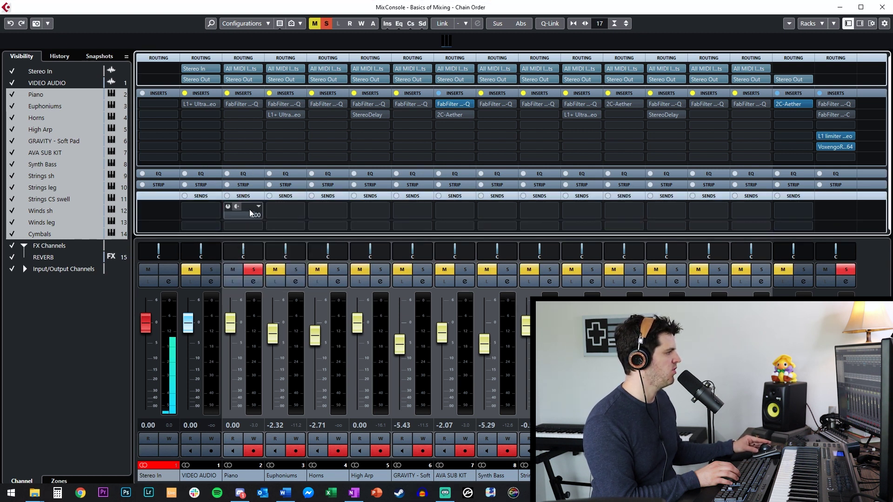
left_click(229, 207)
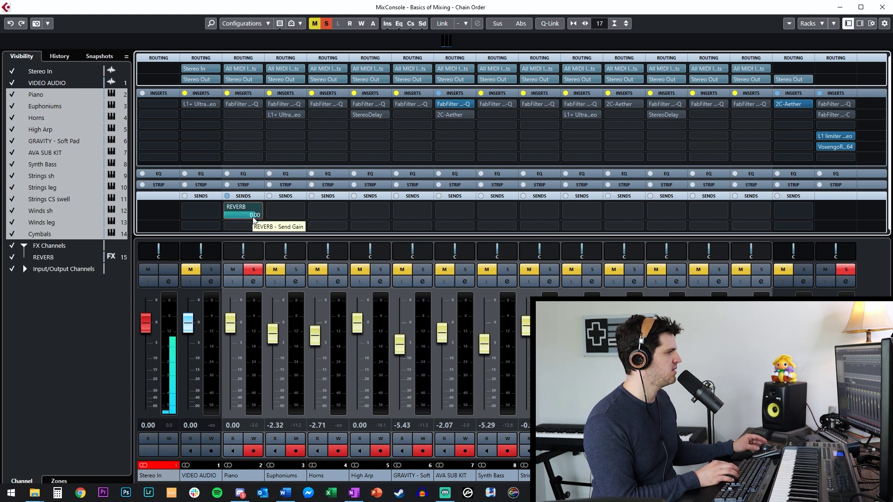
Step: Turn the REVERB channel's 2C-Aether MIX knob fully wet and close its editor
left_click(798, 104)
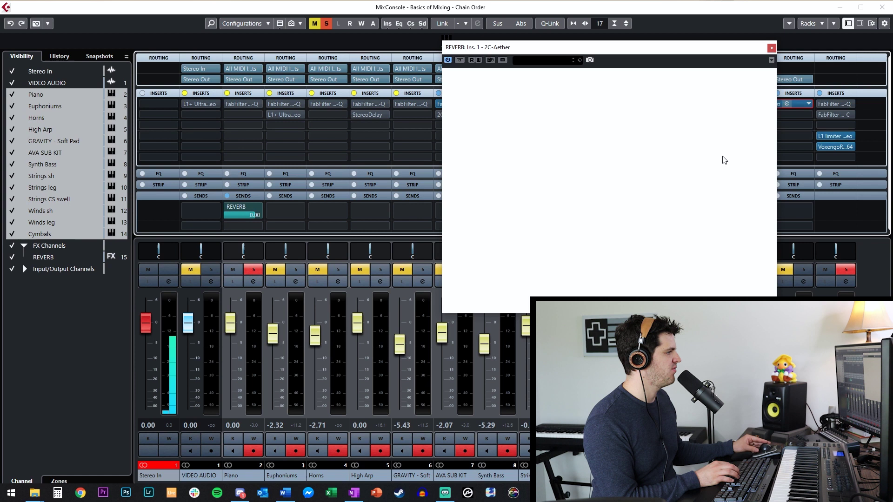
left_click_drag(657, 225, 644, 87)
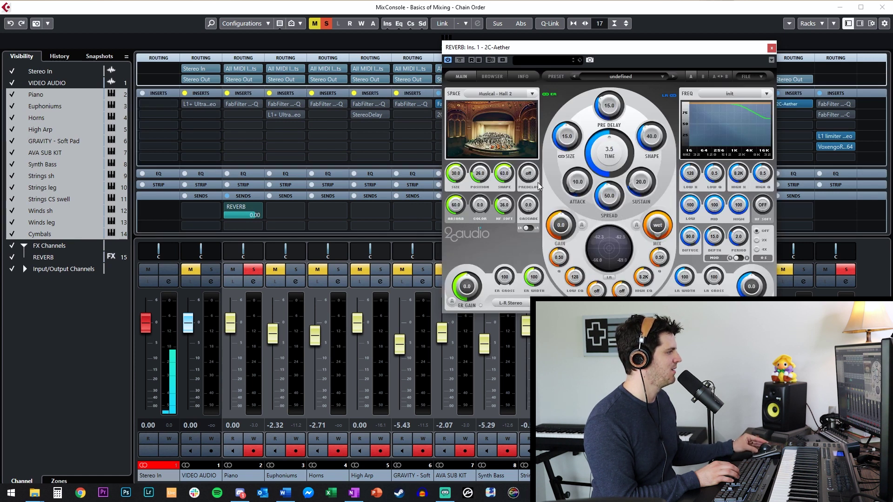
left_click(770, 48)
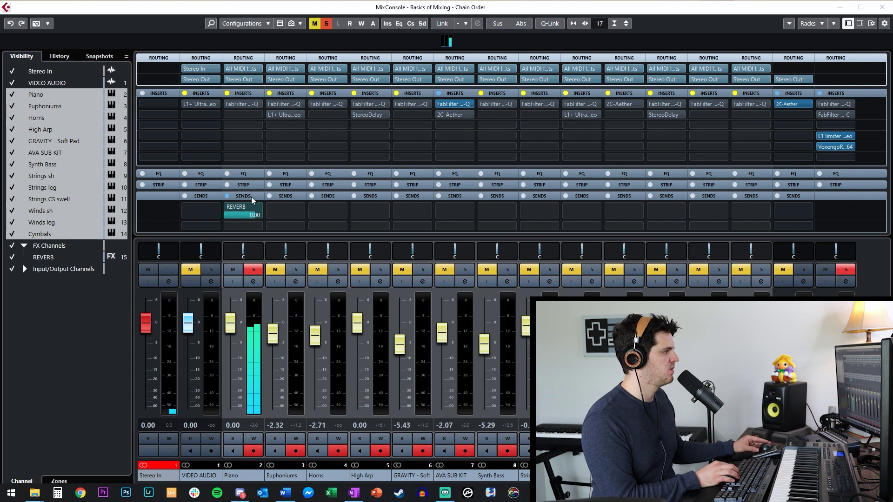
Step: Lower the Piano's REVERB send to -7.90 and turn the Piano channel fader down slightly
mouse_move(236, 160)
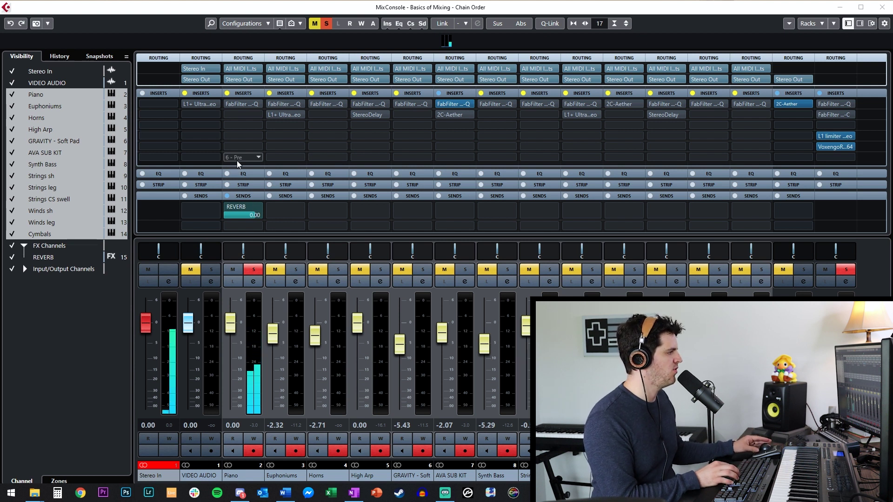
left_click(252, 216)
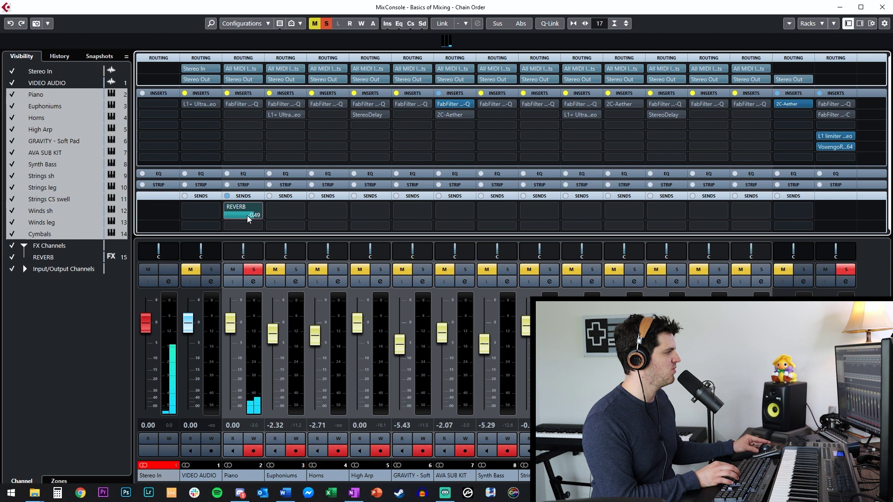
left_click_drag(247, 216, 326, 215)
mouse_move(237, 208)
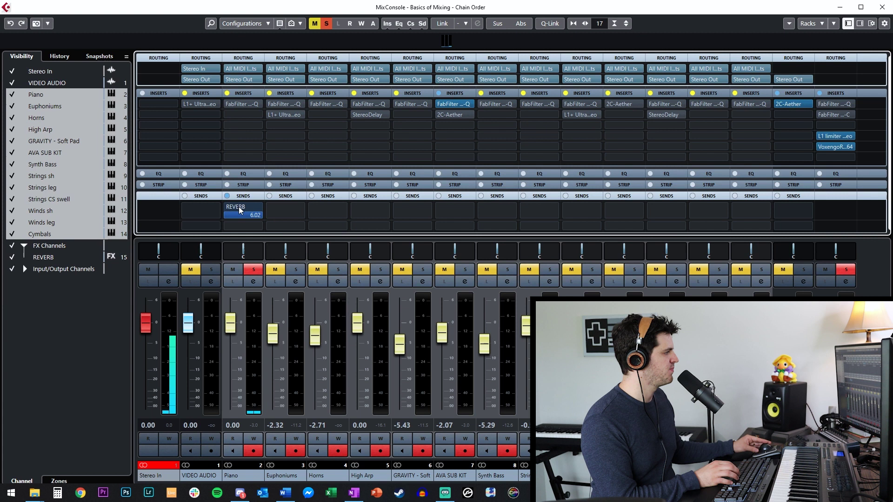
left_click_drag(252, 214, 202, 212)
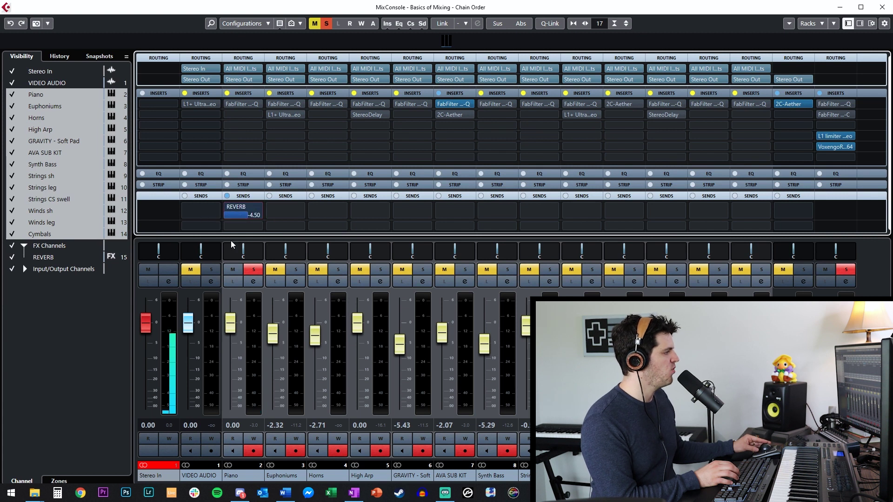
left_click_drag(234, 314, 221, 372)
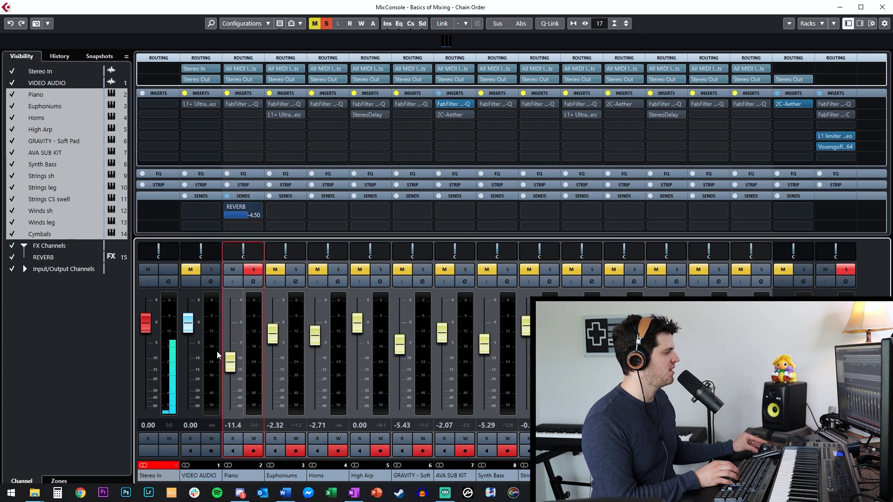
mouse_move(227, 320)
left_mouse_down()
mouse_move(227, 365)
mouse_move(229, 329)
left_mouse_up()
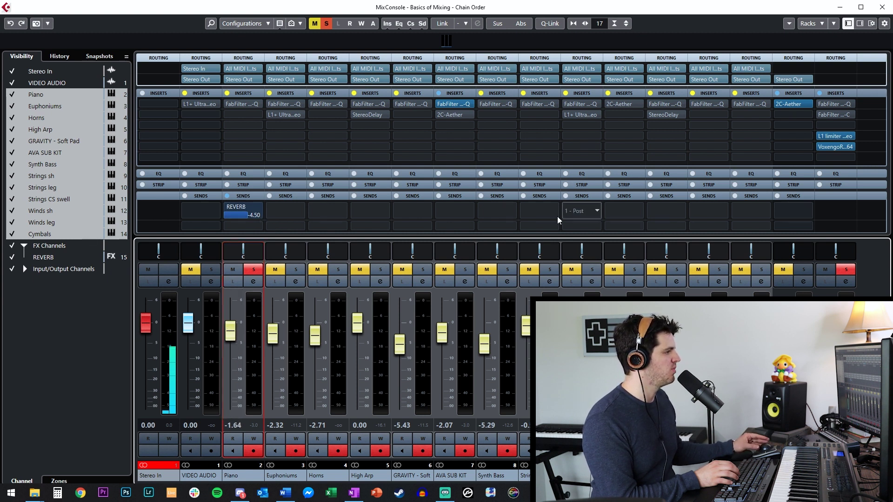
left_click_drag(243, 217, 228, 214)
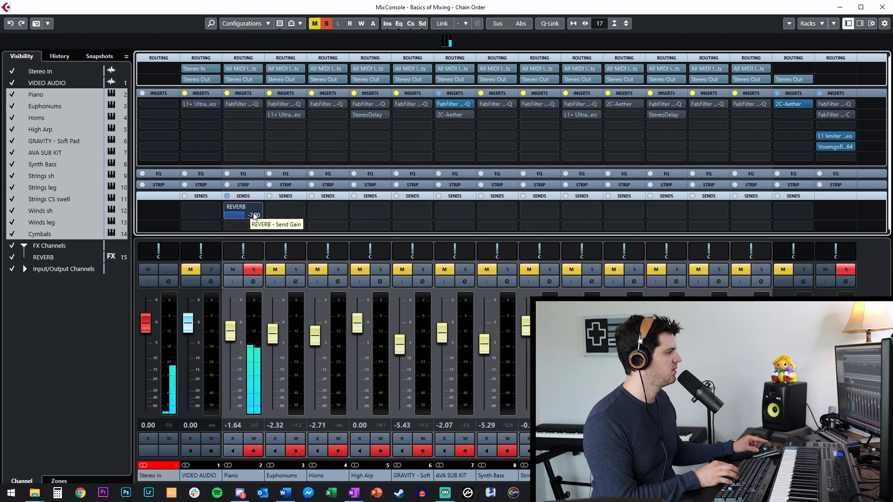
mouse_move(230, 331)
left_mouse_down()
mouse_move(237, 387)
mouse_move(233, 338)
mouse_move(226, 376)
mouse_move(227, 337)
left_mouse_up()
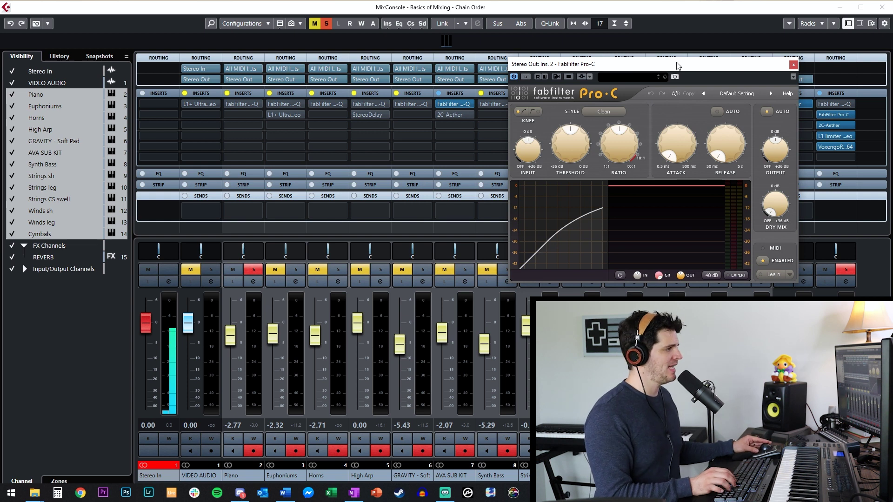
left_click_drag(677, 64, 588, 62)
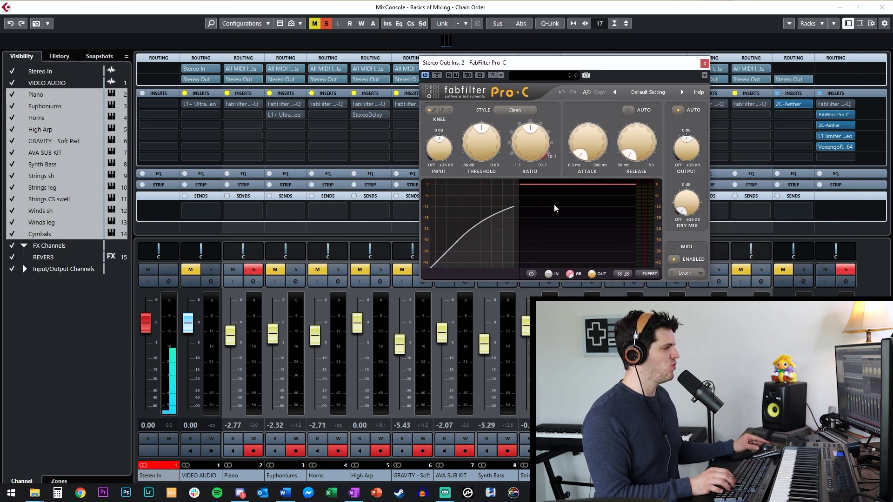
left_click(704, 63)
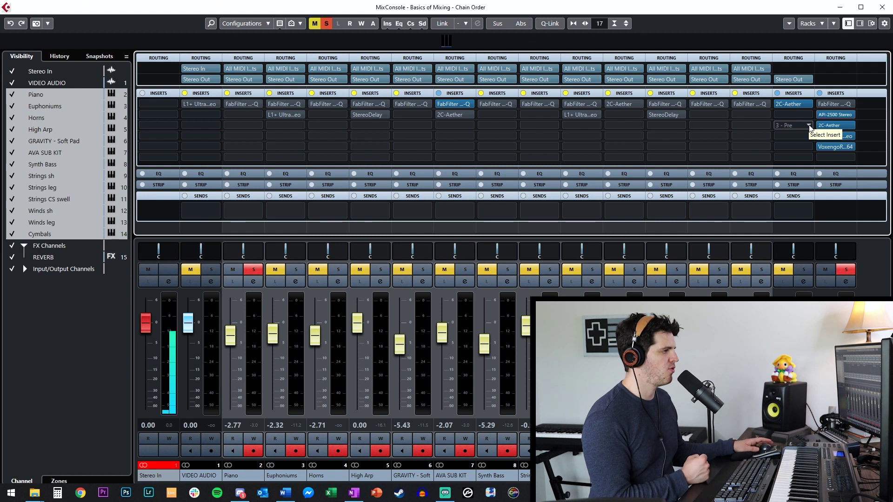
left_click(838, 115)
left_click_drag(519, 71, 580, 78)
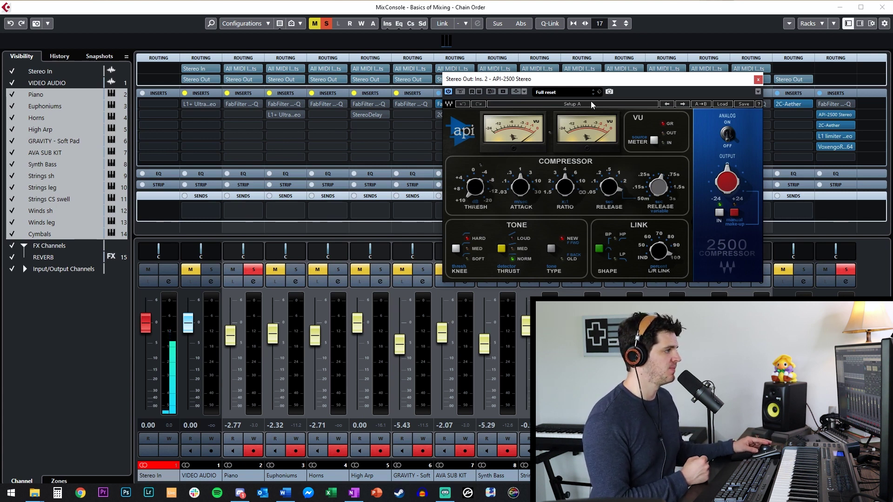
left_click_drag(612, 82, 635, 68)
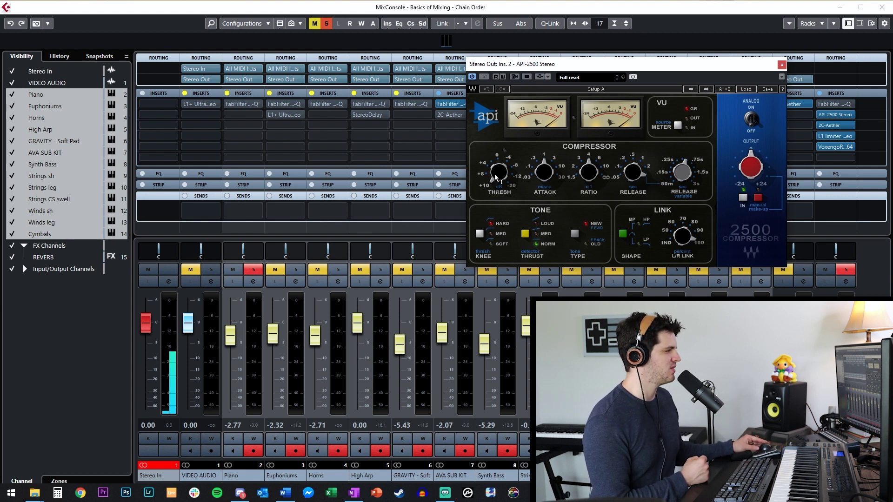
Step: Replace the API-2500 in Stereo Out insert 2 with FabFilter Pro-C, searching 'pro-c'
left_click(782, 65)
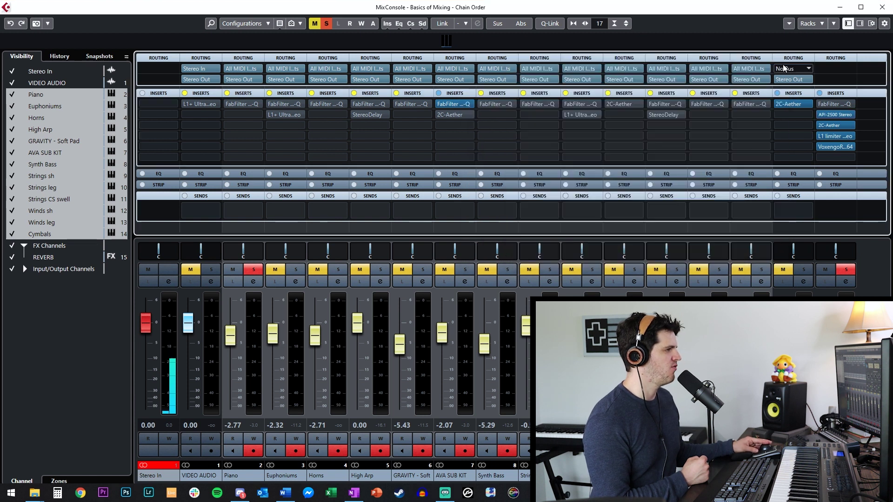
left_click(848, 114)
type("pro-c")
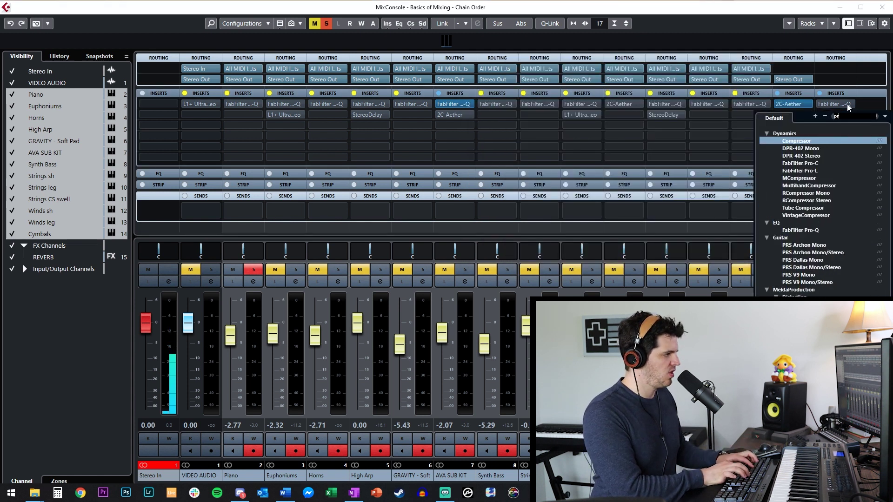
left_click(807, 139)
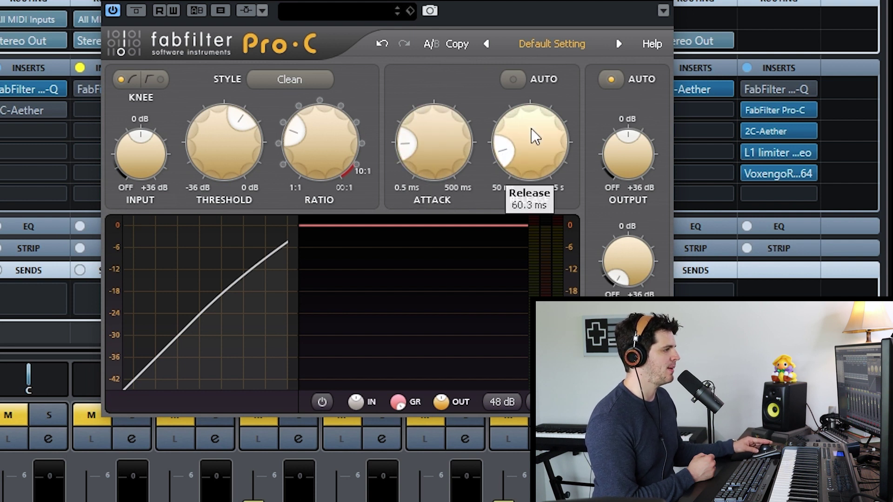
Step: Set Pro-C attack and release to minimum, threshold to 0 dB and ratio to 1:1
left_click_drag(434, 139, 415, 249)
left_click_drag(525, 154, 528, 209)
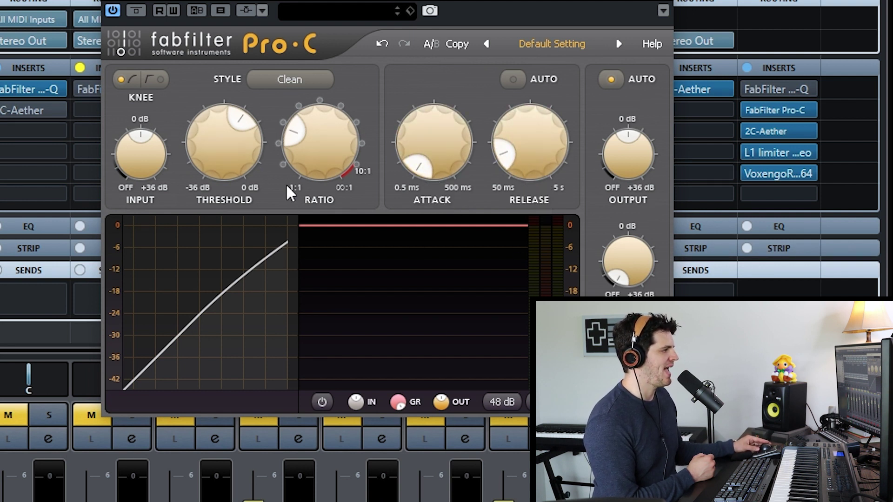
left_click_drag(525, 153, 534, 241)
left_click_drag(212, 176, 251, 79)
left_click_drag(309, 150, 313, 253)
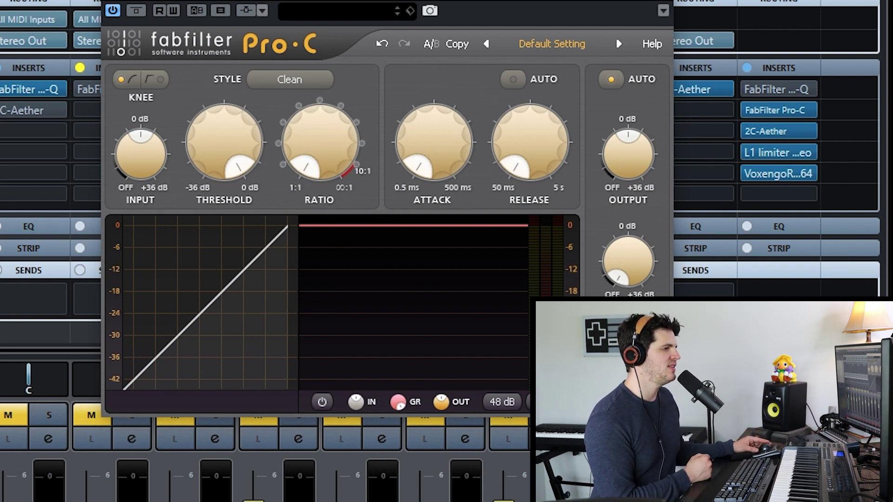
Step: Play and stop the project to hear the mix through Pro-C
key("space")
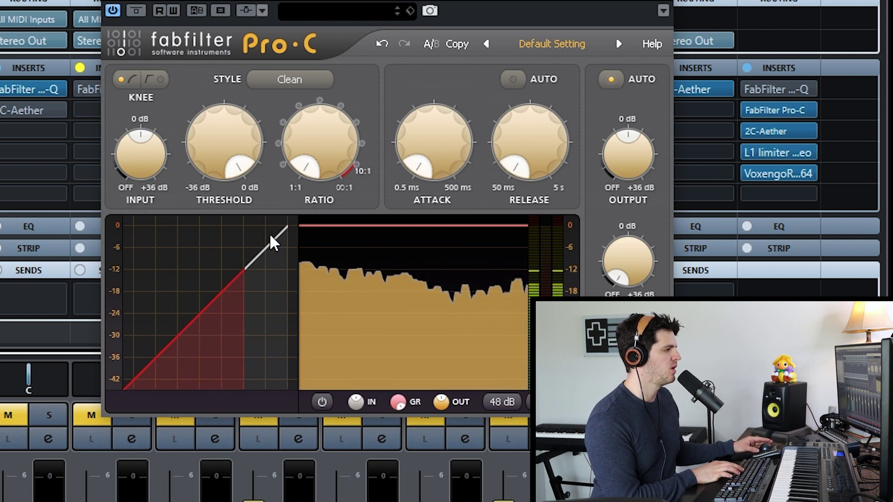
key("space")
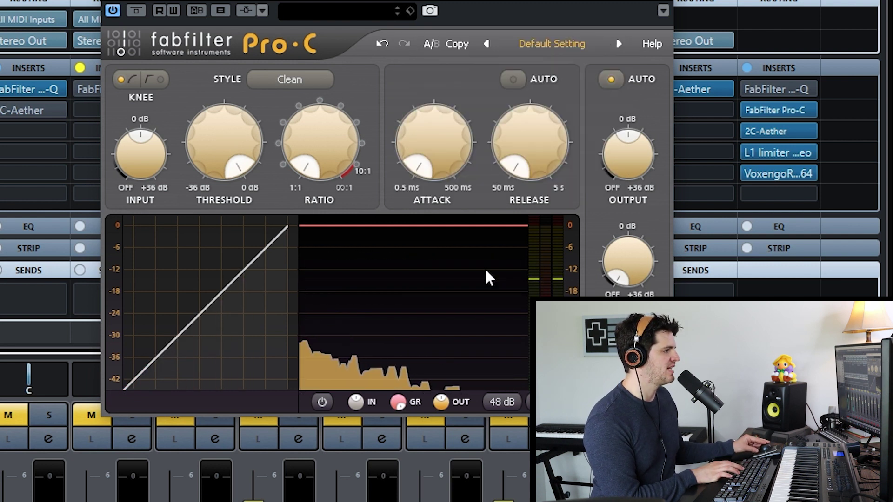
mouse_move(435, 281)
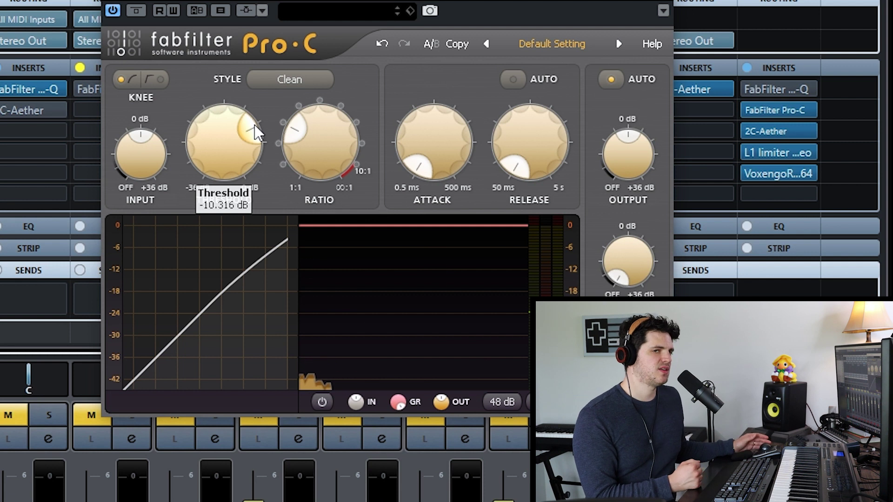
Step: Raise Pro-C input to about +14.5 dB, threshold to about -27.7 dB, ratio to about 5.7:1
mouse_move(242, 123)
left_click_drag(135, 149, 162, 8)
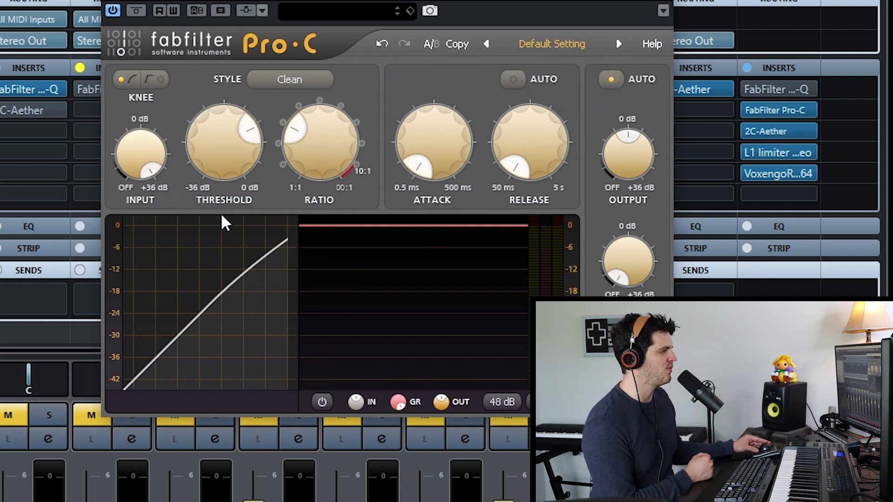
mouse_move(154, 167)
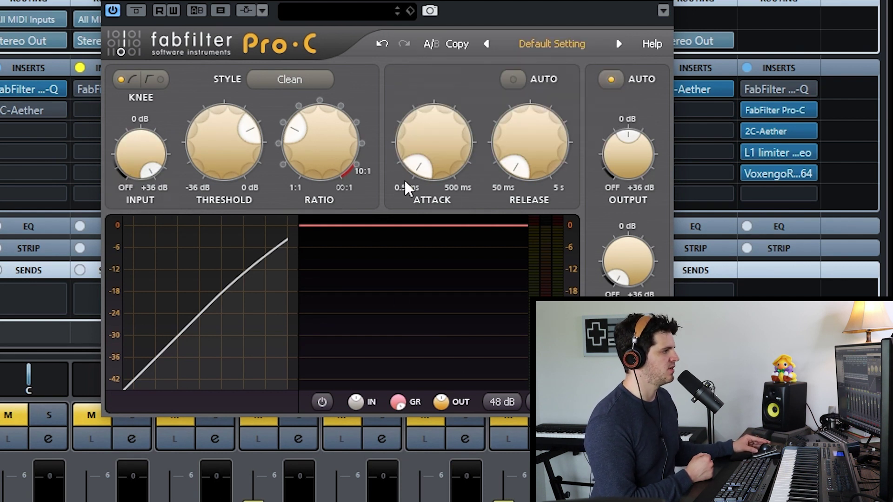
mouse_move(307, 141)
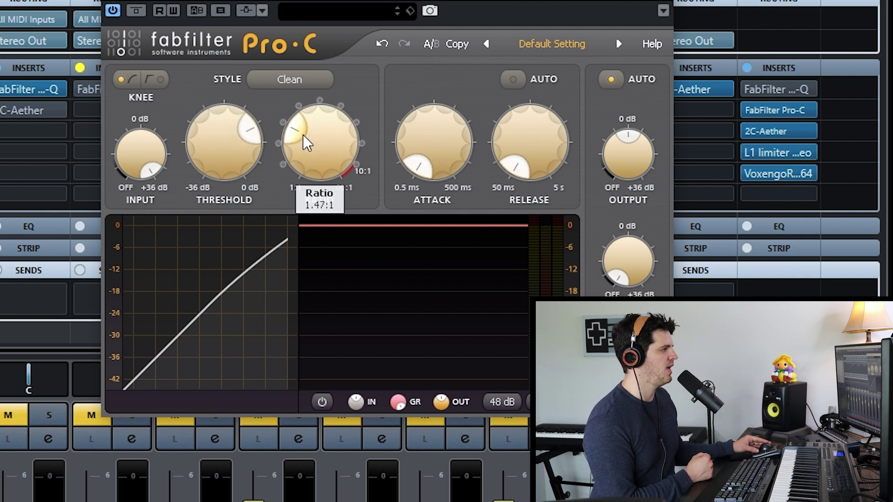
left_click_drag(226, 152, 224, 265)
left_click_drag(323, 149, 330, 89)
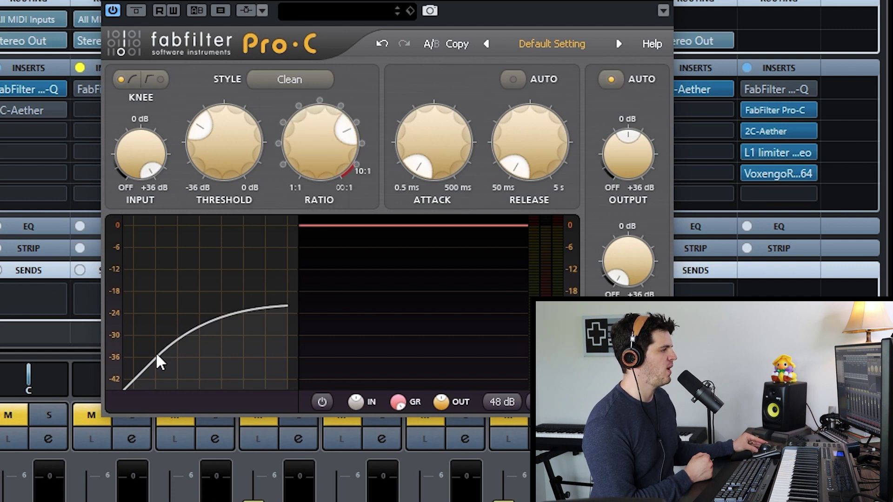
Step: Play the project to hear the heavy compression
mouse_move(190, 341)
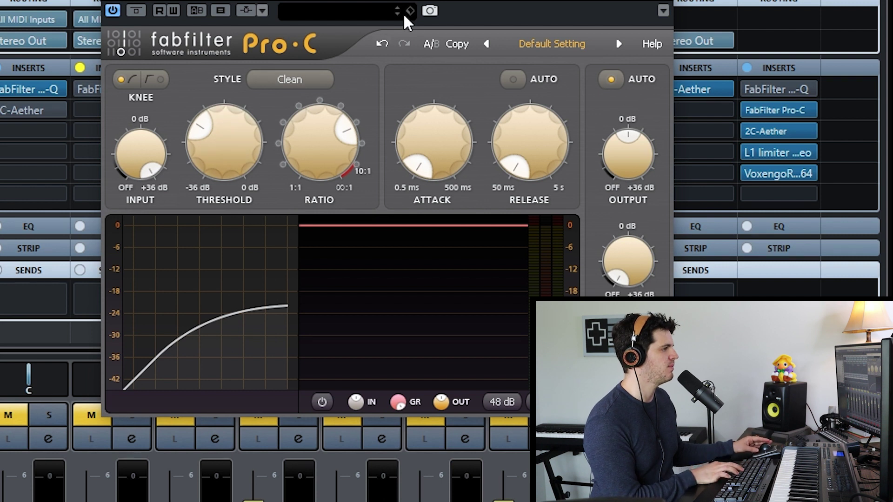
key("space")
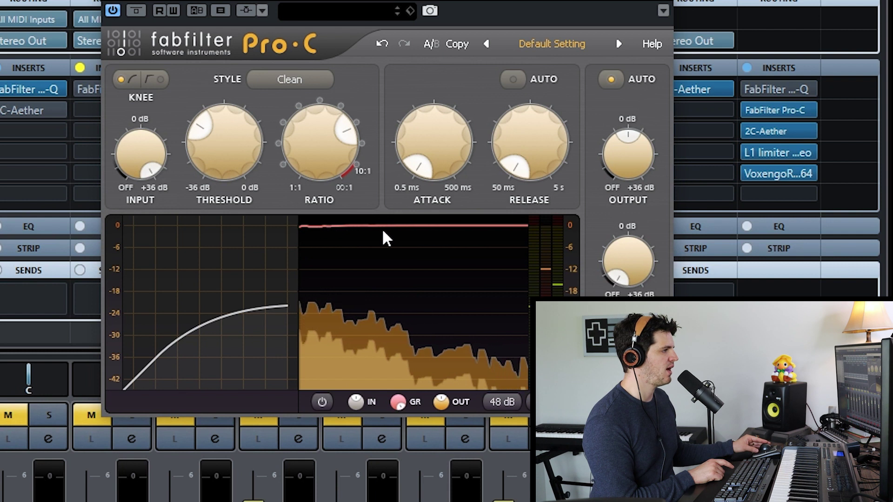
mouse_move(411, 350)
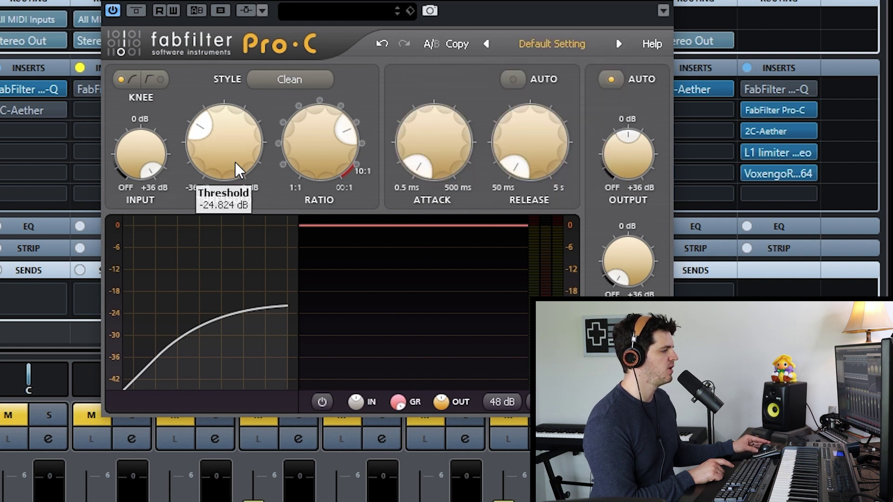
mouse_move(158, 160)
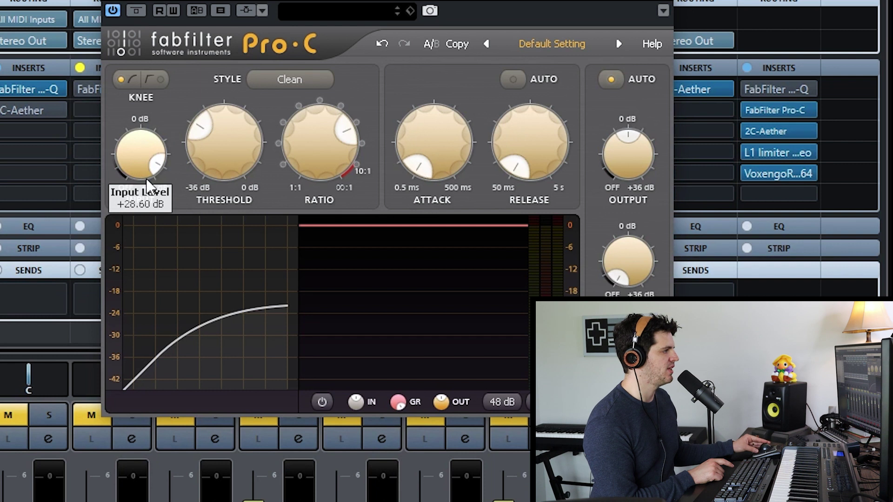
Step: Play the project to audition Pro-C at about -19 dB threshold and 2.1:1 ratio
mouse_move(242, 170)
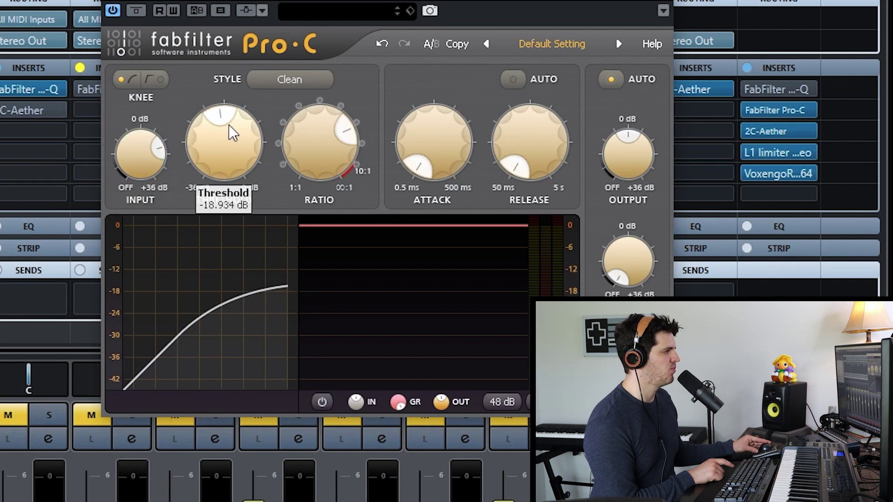
mouse_move(324, 170)
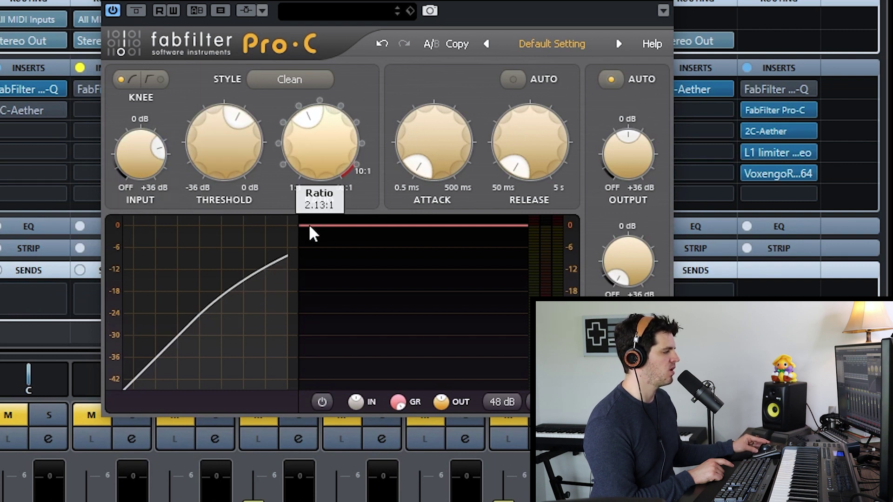
key("space")
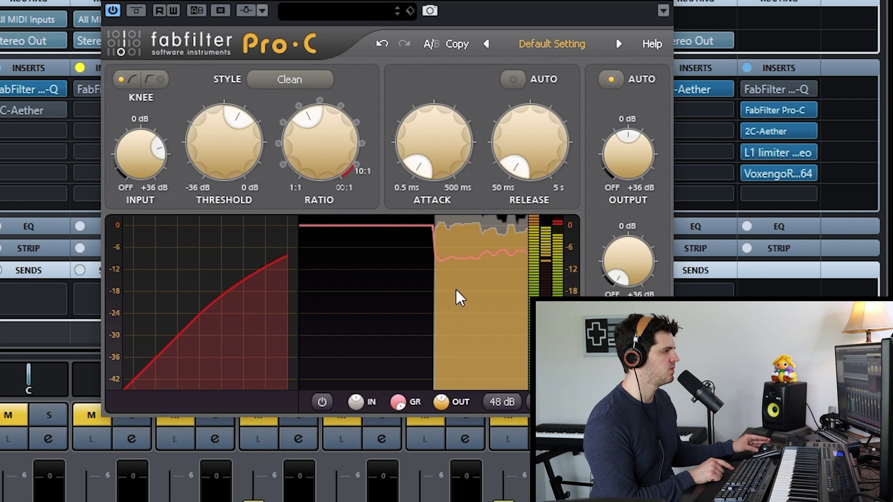
mouse_move(468, 269)
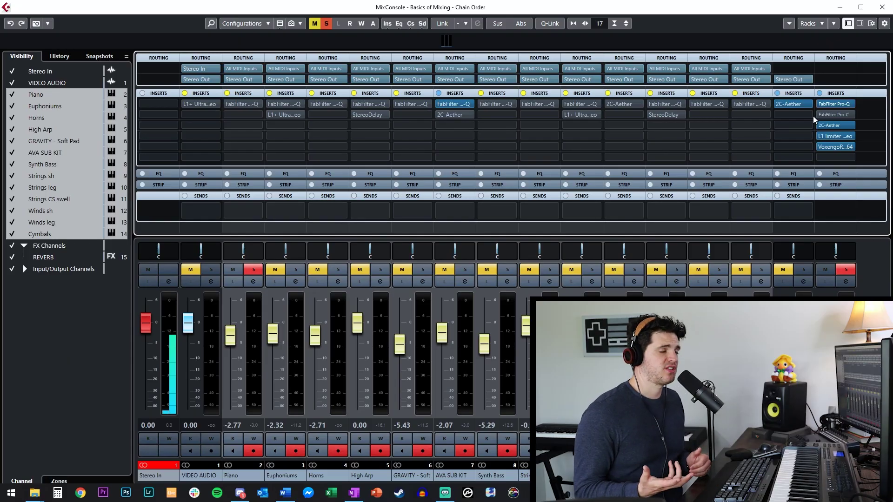
Step: Open the Stereo Out Pro-Q, shift its window left, and add a low cut near 10 Hz
mouse_move(851, 106)
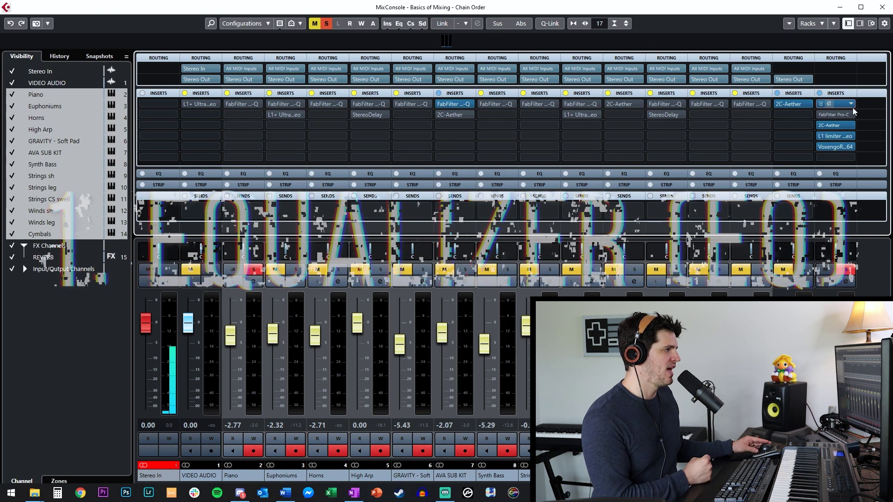
left_click(841, 104)
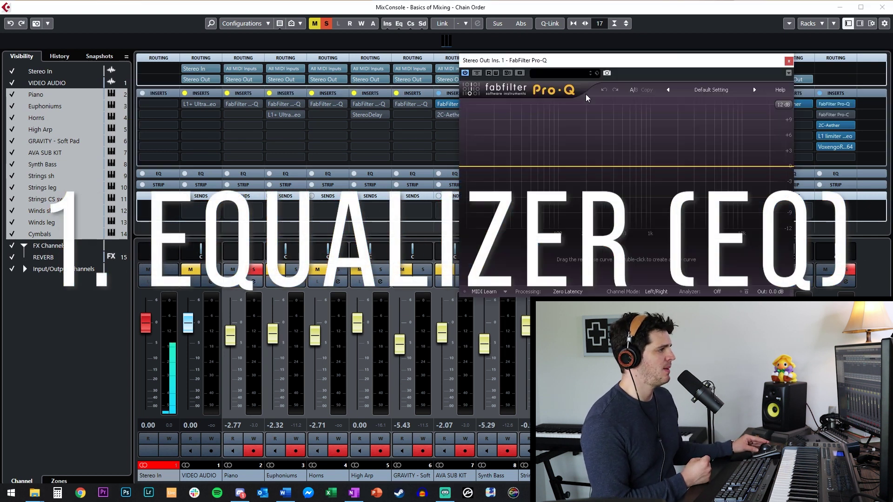
left_click_drag(603, 70, 540, 77)
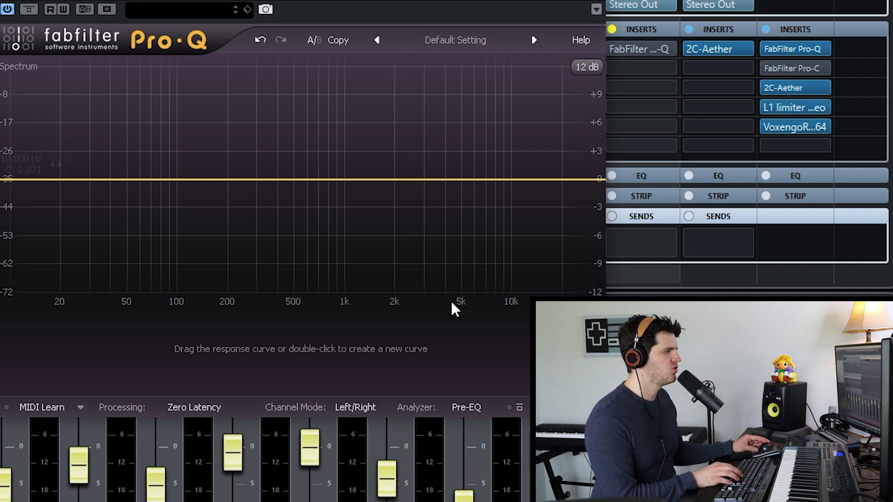
mouse_move(3, 185)
left_mouse_down()
mouse_move(116, 193)
mouse_move(13, 193)
left_mouse_up()
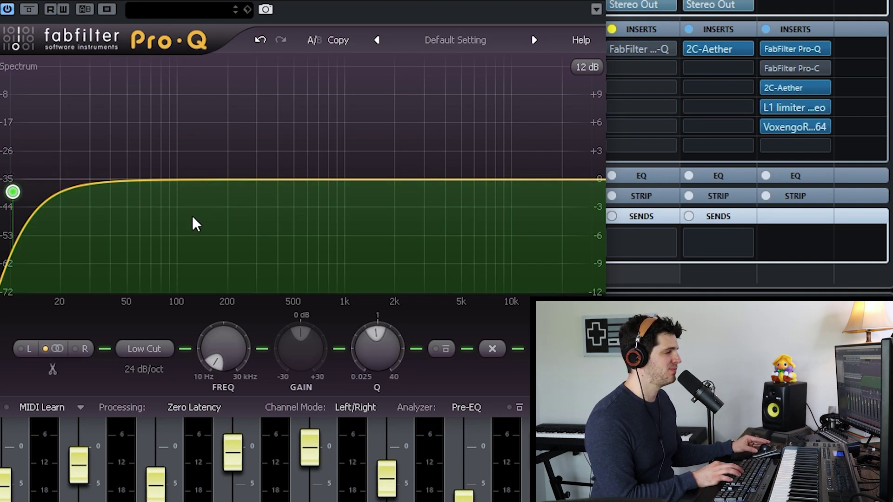
Step: With playback running, set the Pro-Q low cut to about 24 Hz and add a high cut near 22 kHz
key("space")
left_click_drag(12, 191, 338, 180)
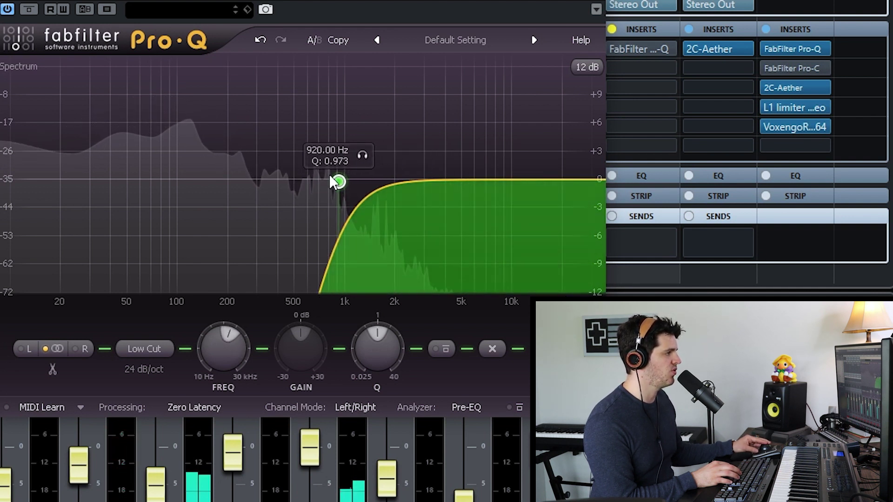
left_click_drag(338, 181, 7, 175)
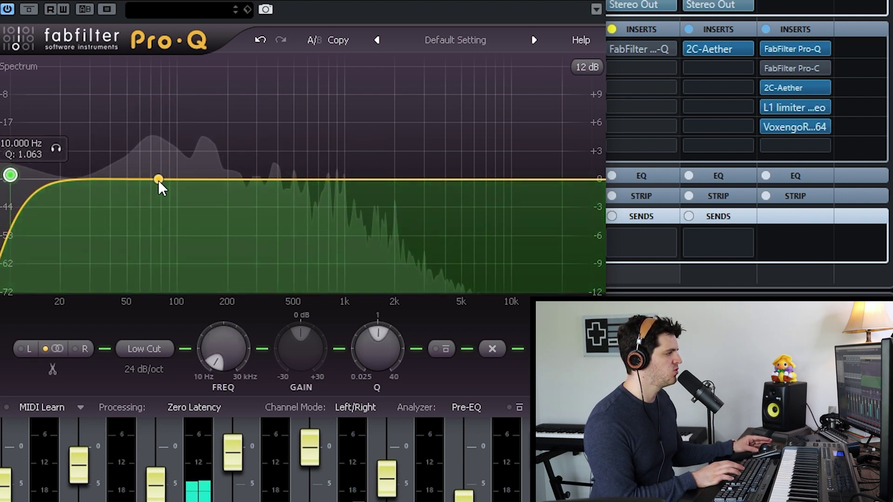
left_click_drag(8, 180, 75, 188)
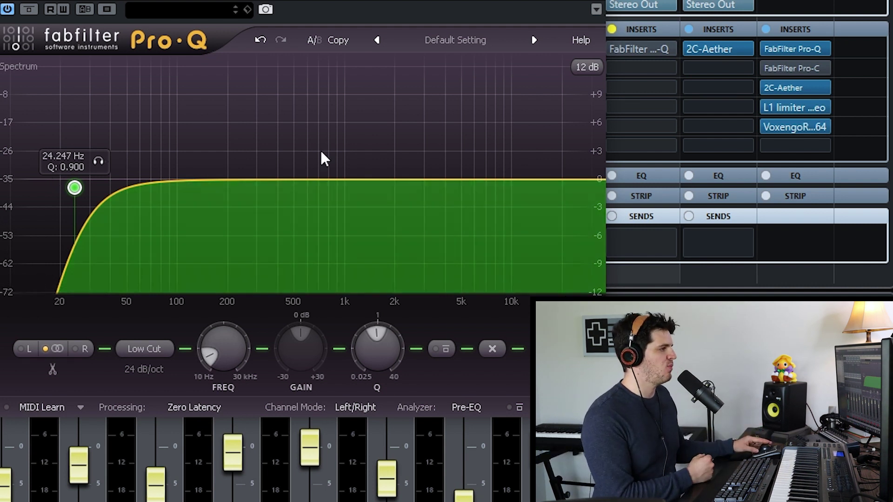
left_click_drag(600, 175, 564, 185)
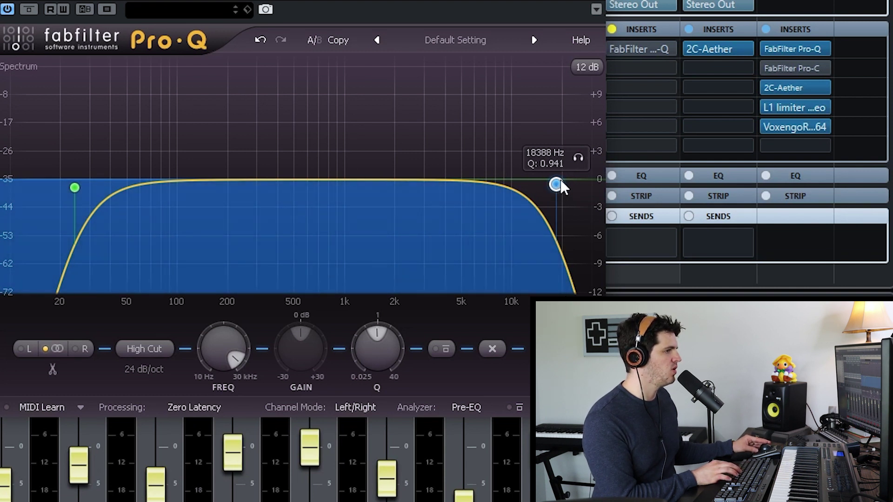
left_click_drag(556, 183, 571, 195)
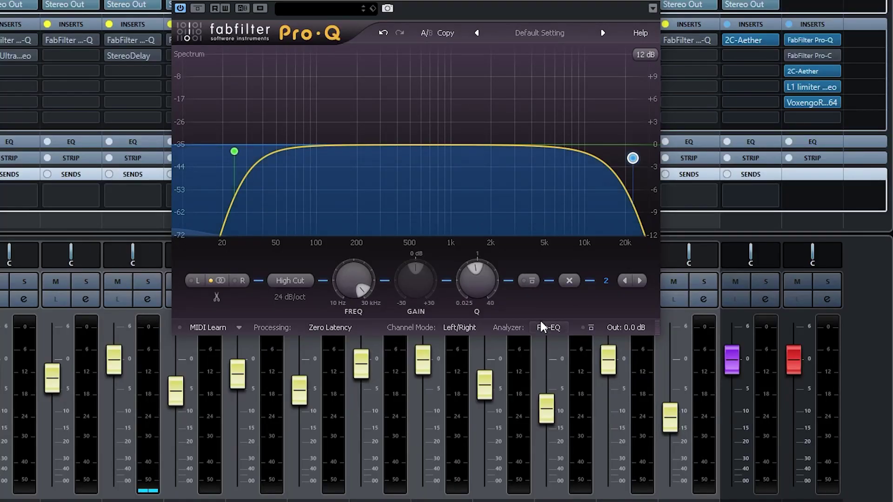
Step: Switch the Pro-Q analyzer from Pre-EQ to Off
left_click(544, 328)
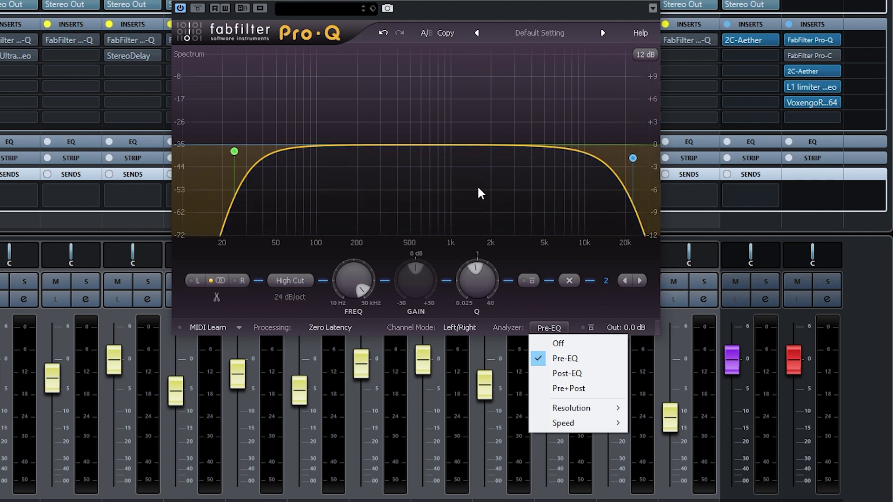
left_click(558, 345)
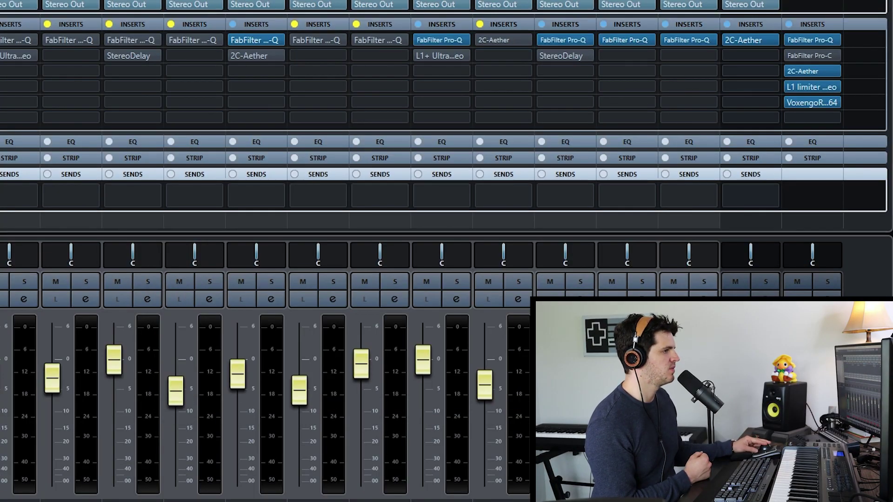
left_click(16, 40)
left_click_drag(23, 14, 166, 17)
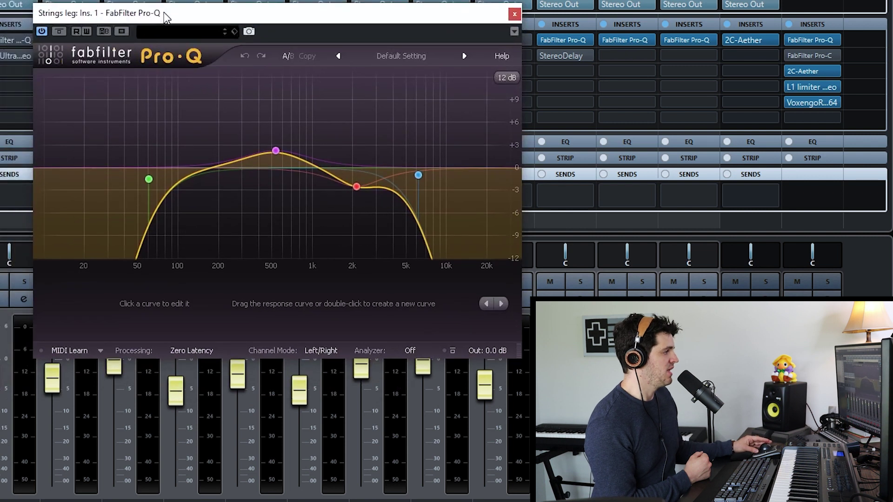
mouse_move(275, 158)
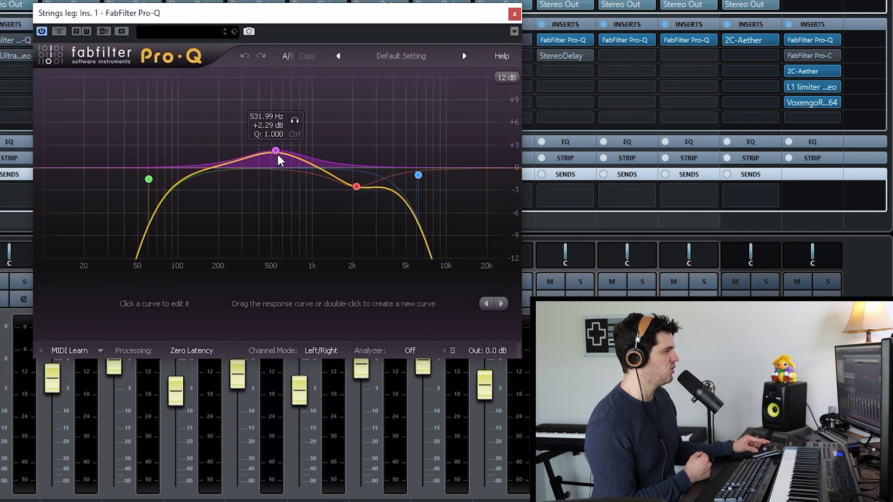
left_click(514, 14)
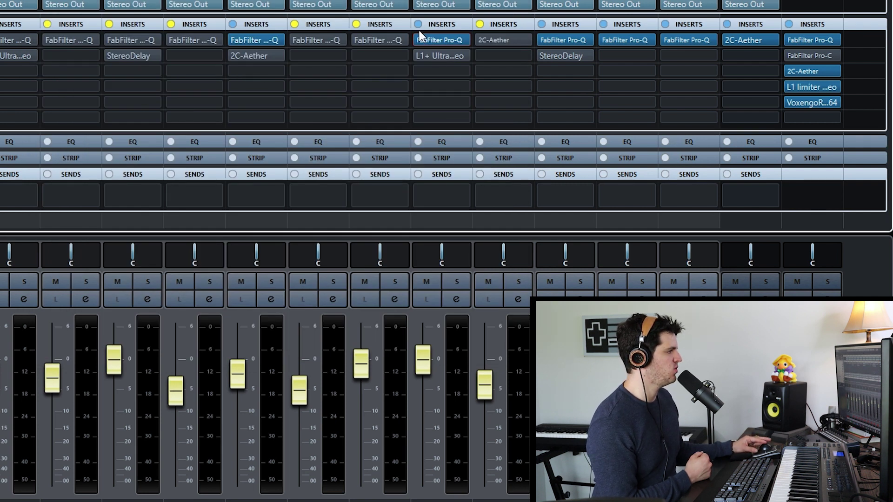
mouse_move(679, 43)
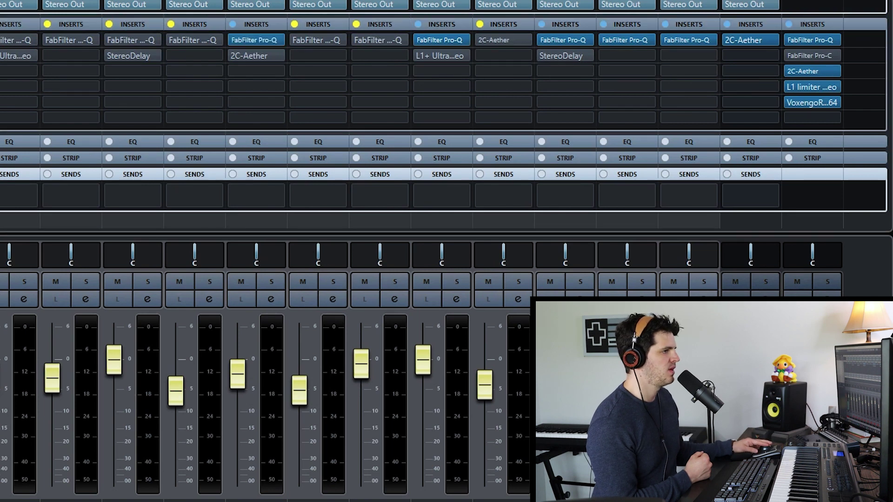
left_click(254, 40)
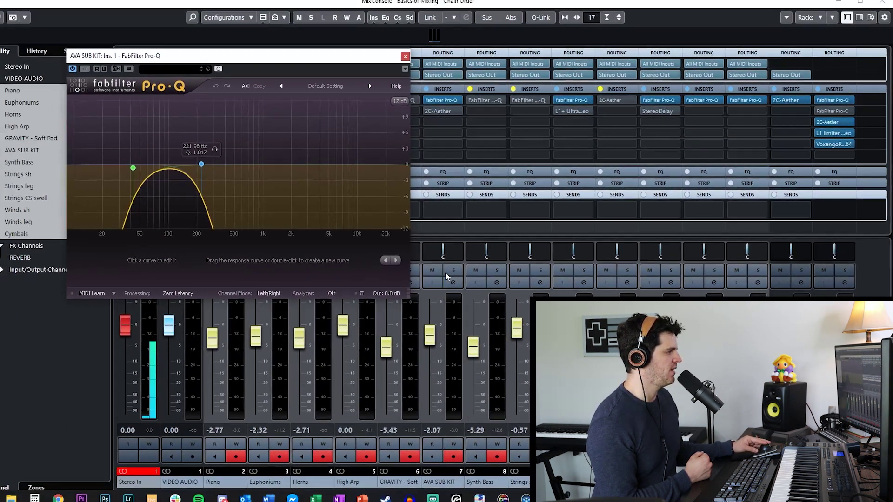
Step: Solo AVA SUB KIT, A/B its Pro-Q with analyzer on Pre-EQ, then move the limiter to VIDEO AUDIO insert 1
left_click(448, 274)
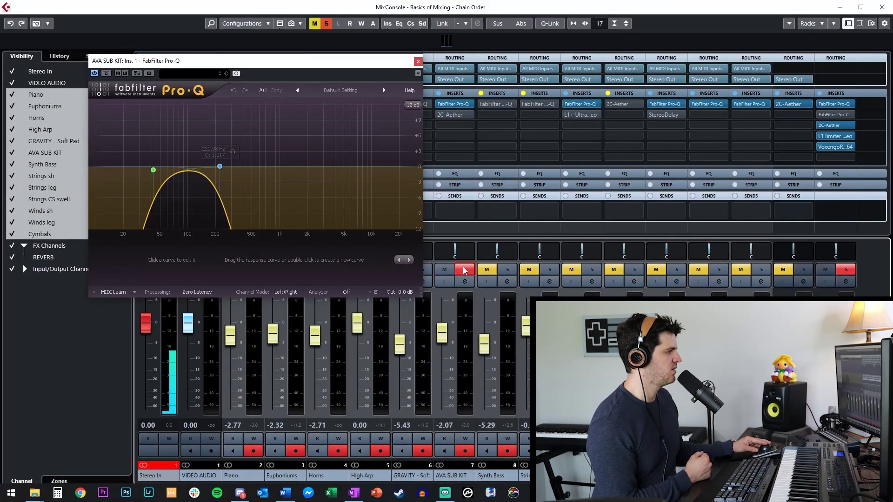
left_click(440, 104)
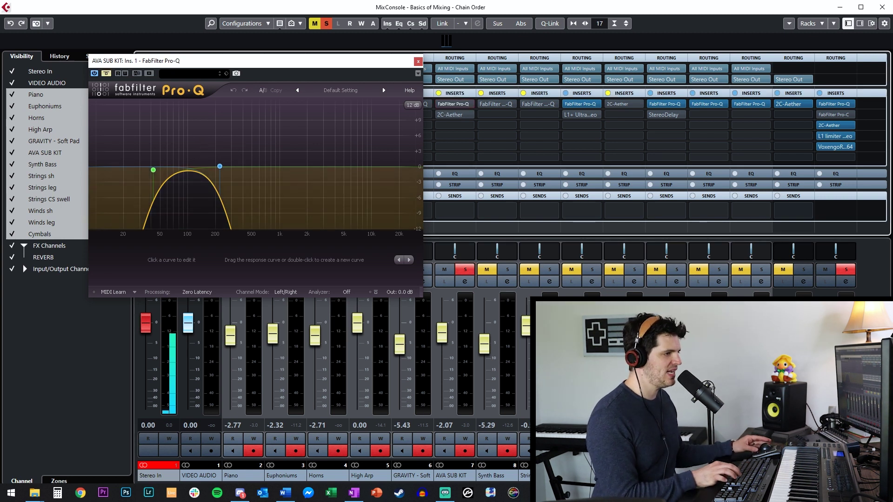
left_click(247, 259)
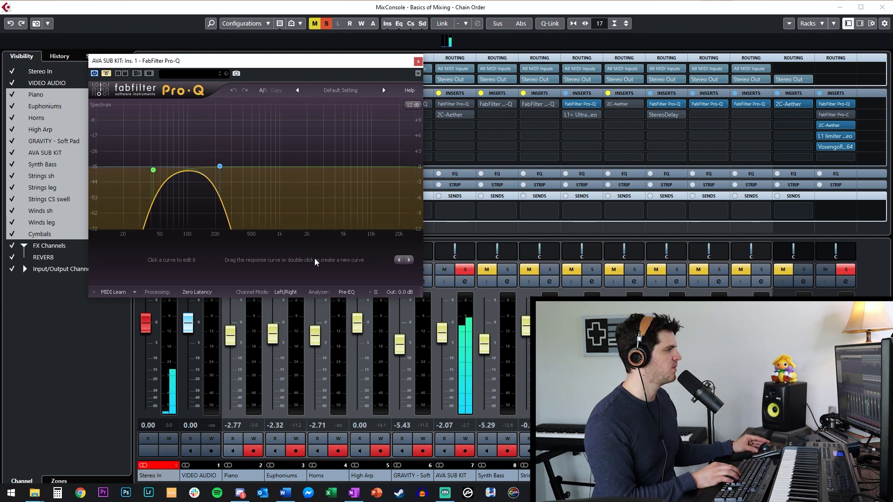
left_click(440, 104)
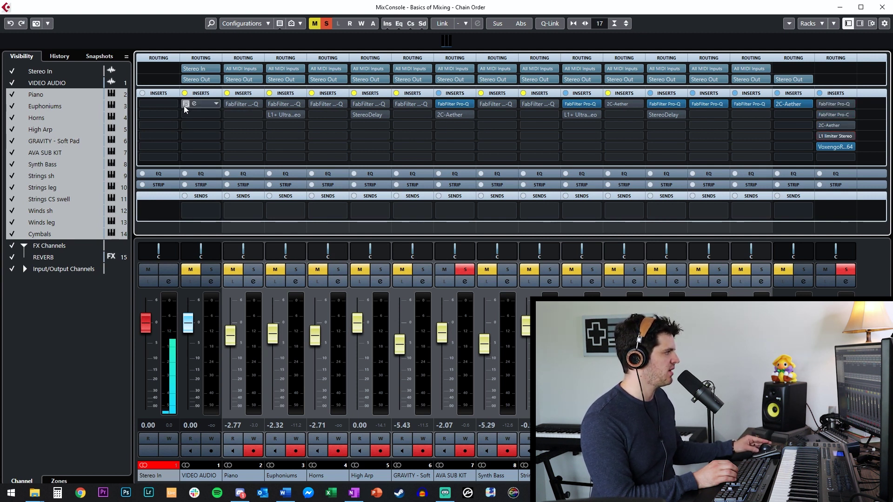
left_click_drag(184, 108, 185, 104)
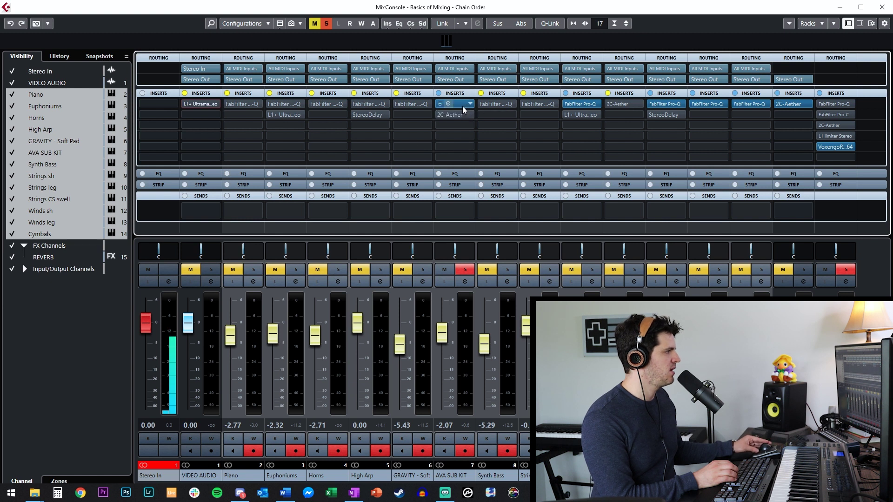
Step: Bypass the first-slot Pro-Q on the remaining channels and the first-slot 2C-Aether to compare the mix
left_click(440, 102)
left_click(567, 104)
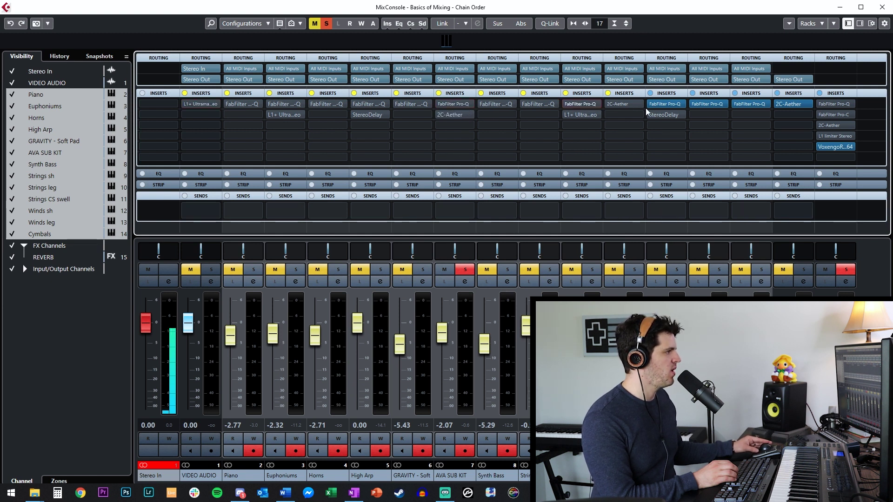
left_click(652, 103)
left_click(696, 104)
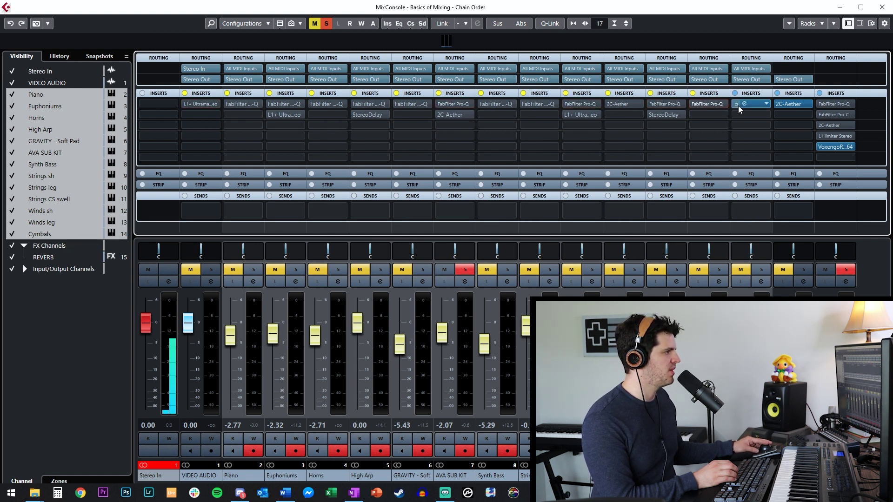
left_click(738, 104)
left_click(780, 104)
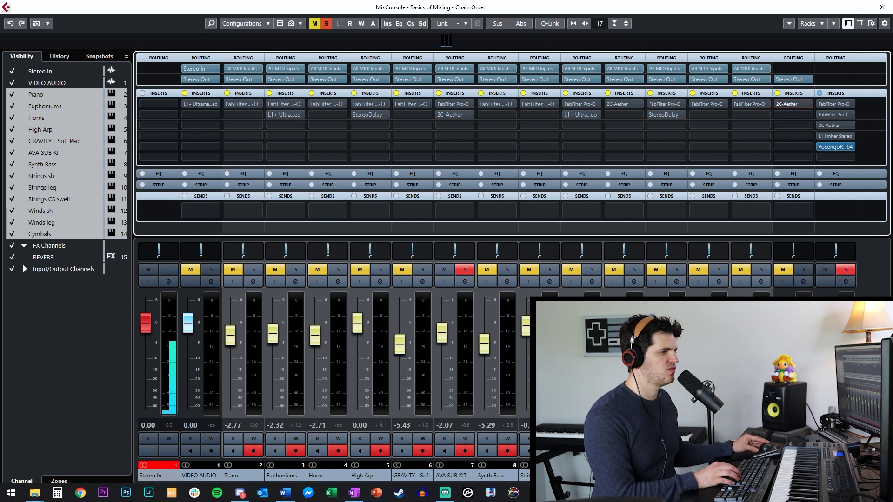
Step: Clear the solo to hear the full mix, stop playback, and return to the project arrangement
left_click(465, 271)
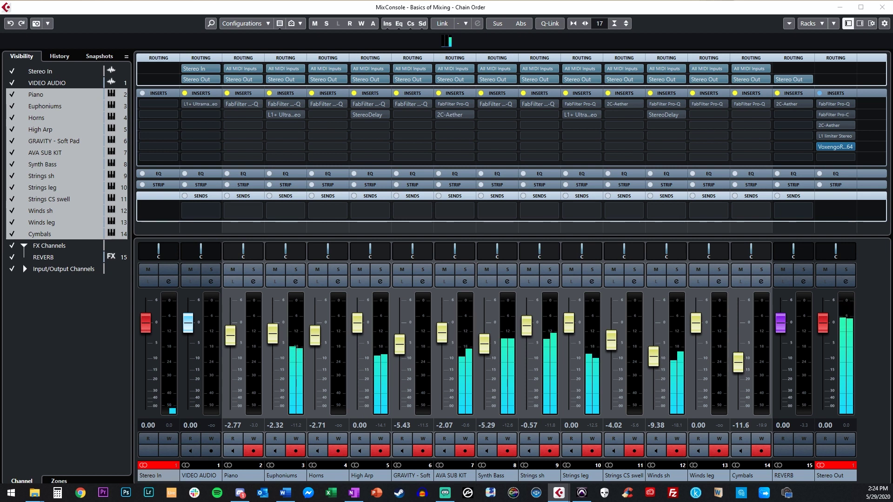
key("F3")
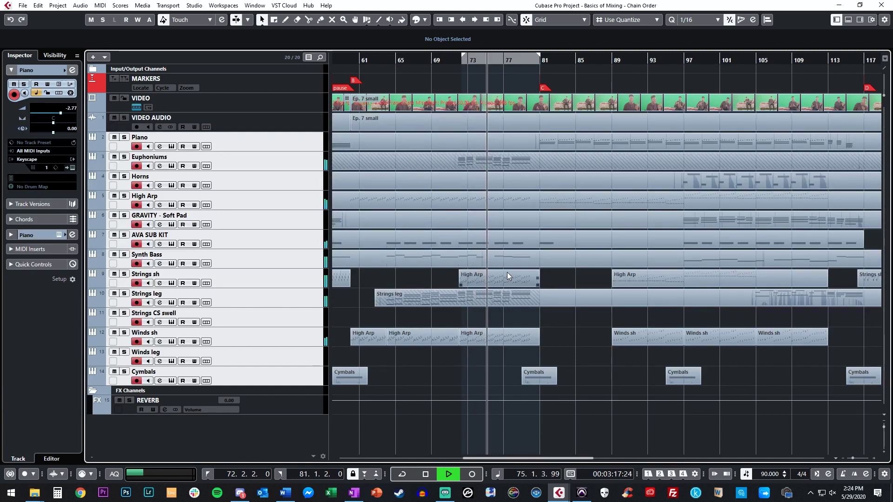
key("space")
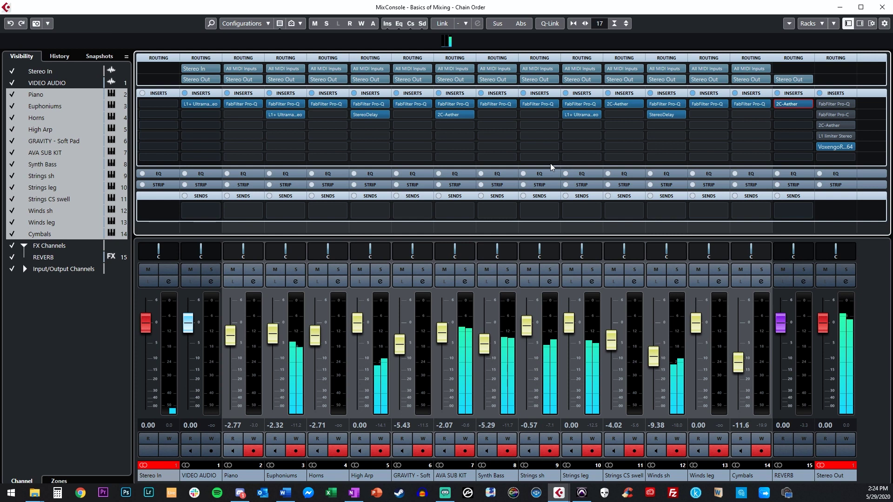
key("F3")
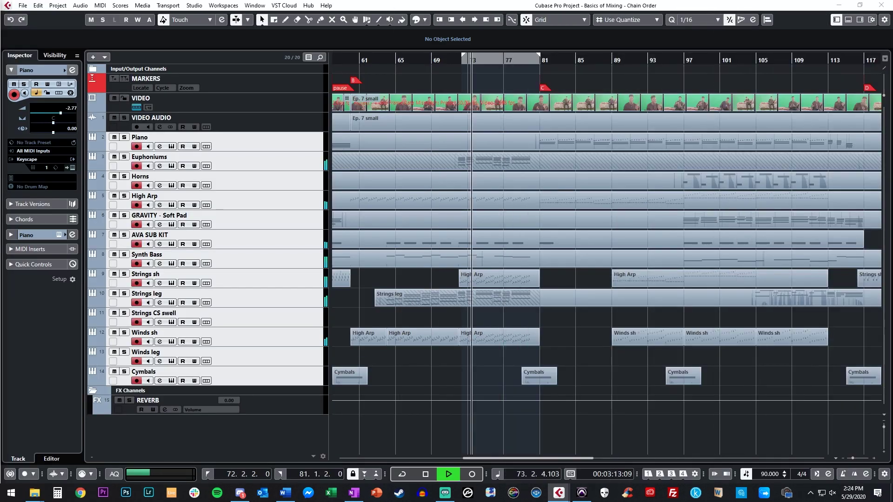